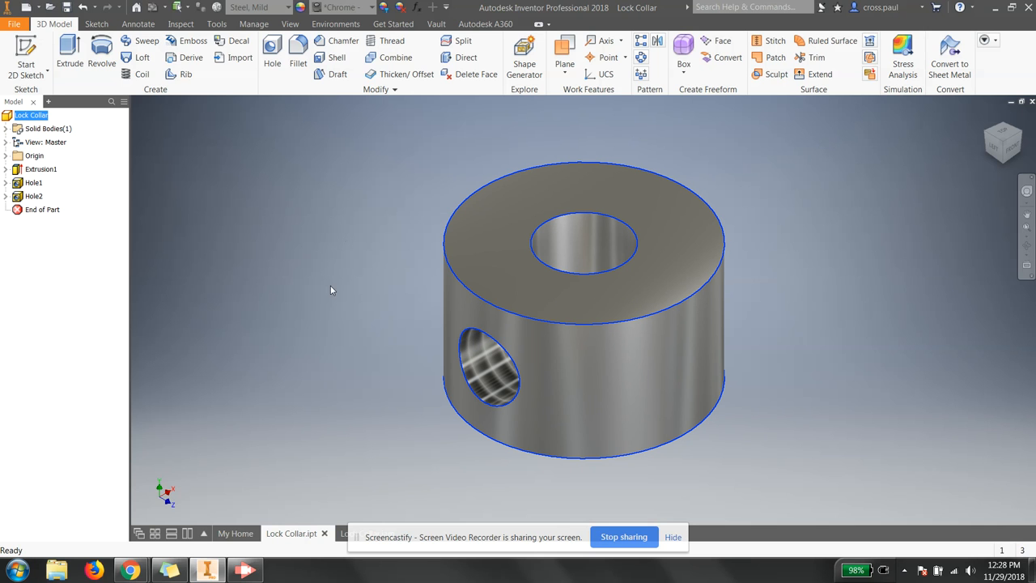
Step: Create Drawing1 from the ANSI (in).idw drawing template
click(11, 24)
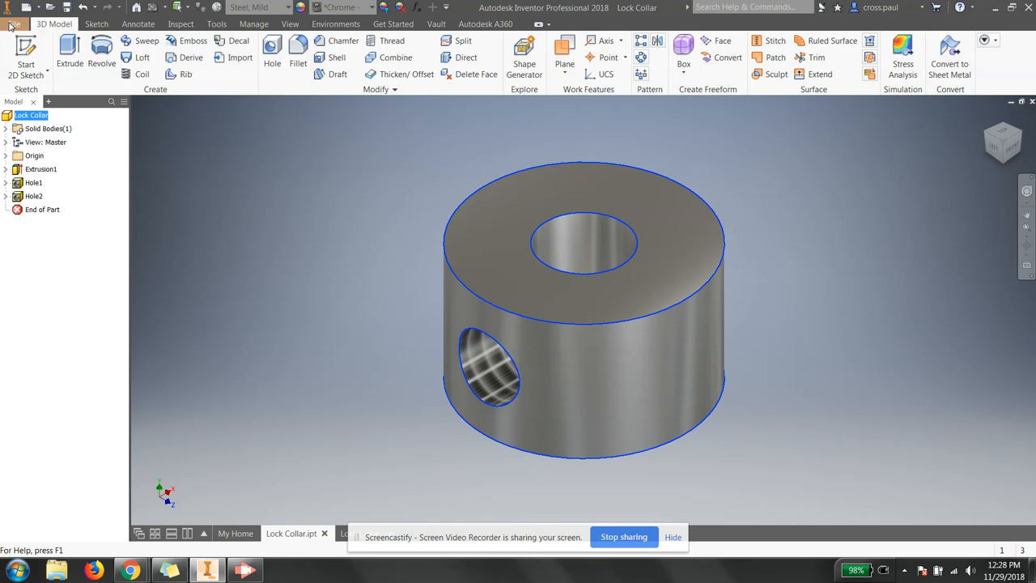
click(37, 72)
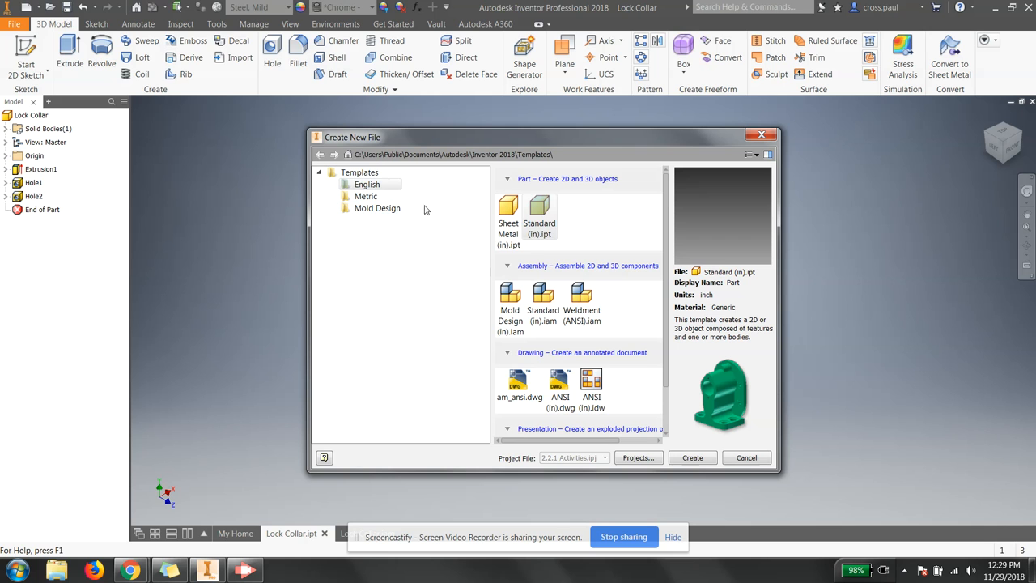
click(595, 384)
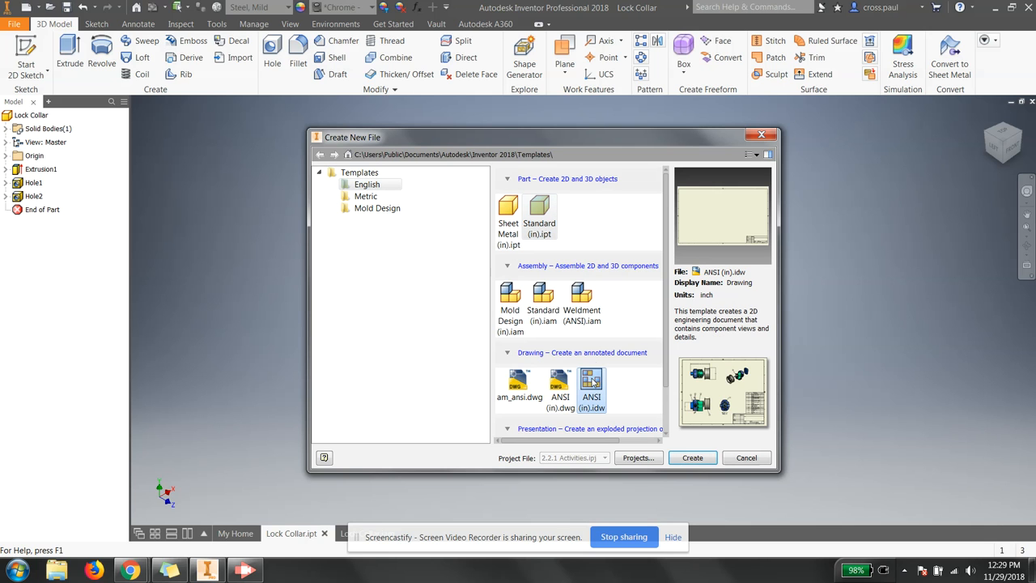
click(687, 460)
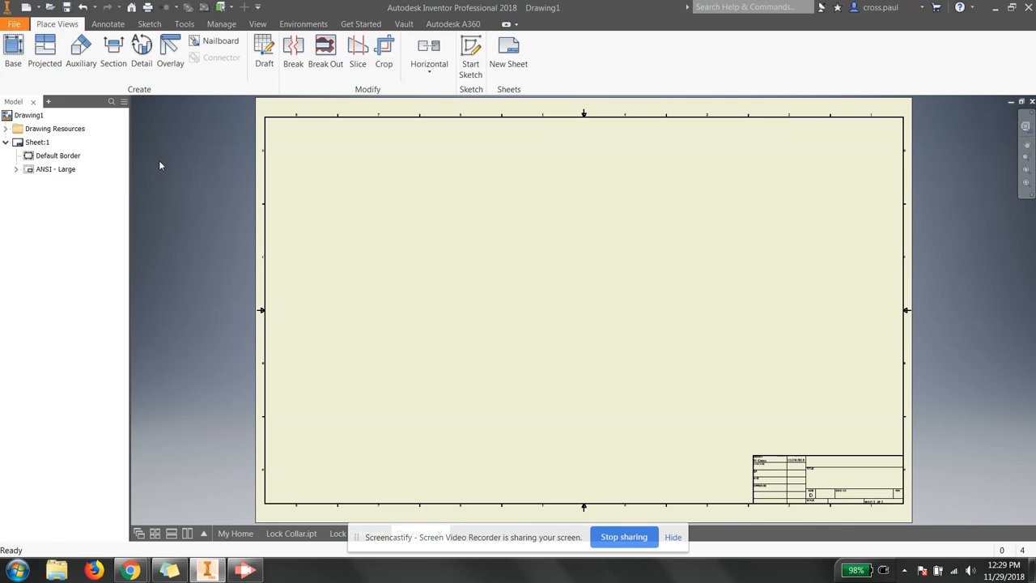
Step: Delete the ANSI - Large title block and change Sheet:1 to size A
right_click(41, 173)
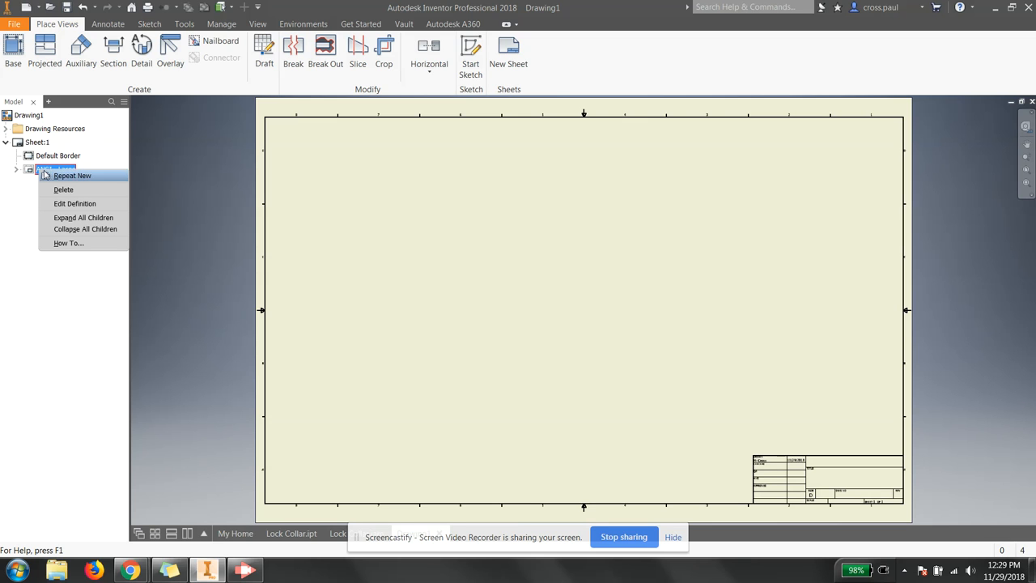
click(63, 189)
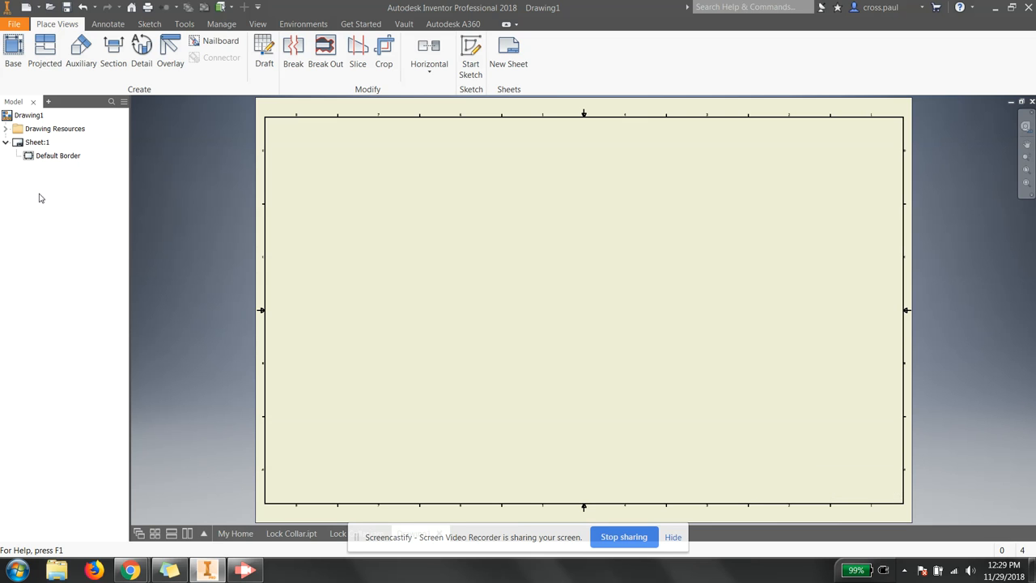
right_click(31, 147)
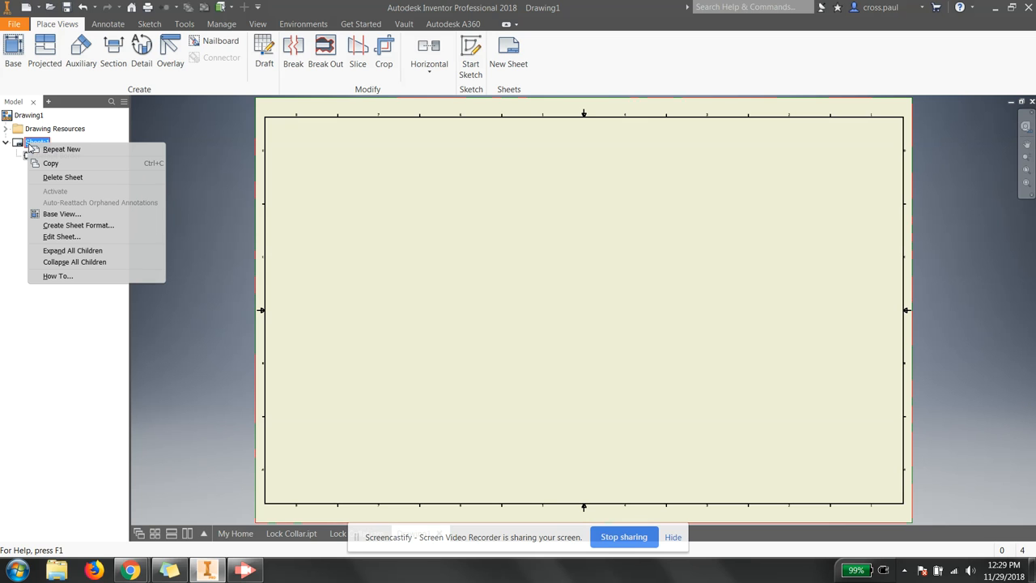
click(66, 237)
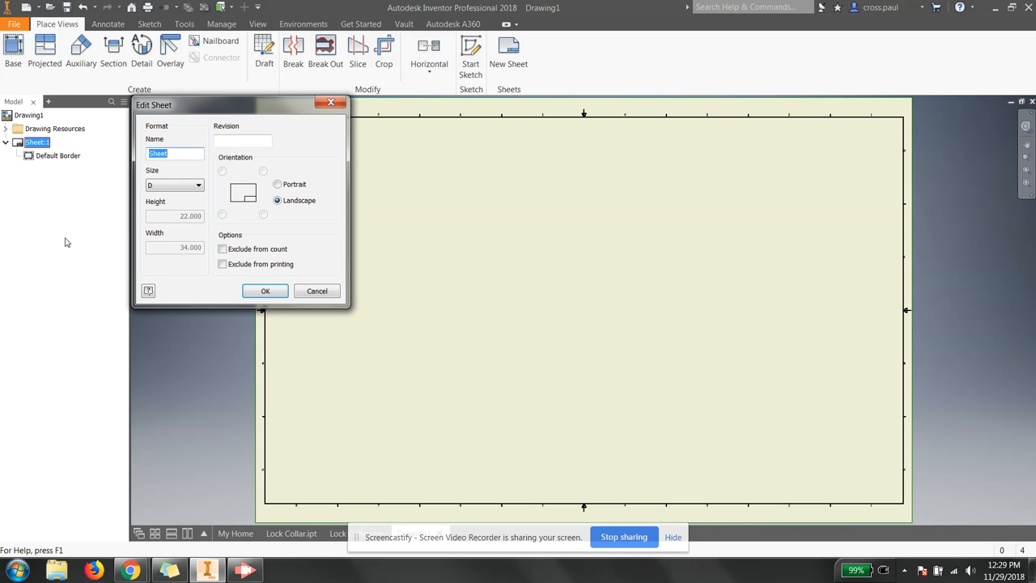
click(171, 188)
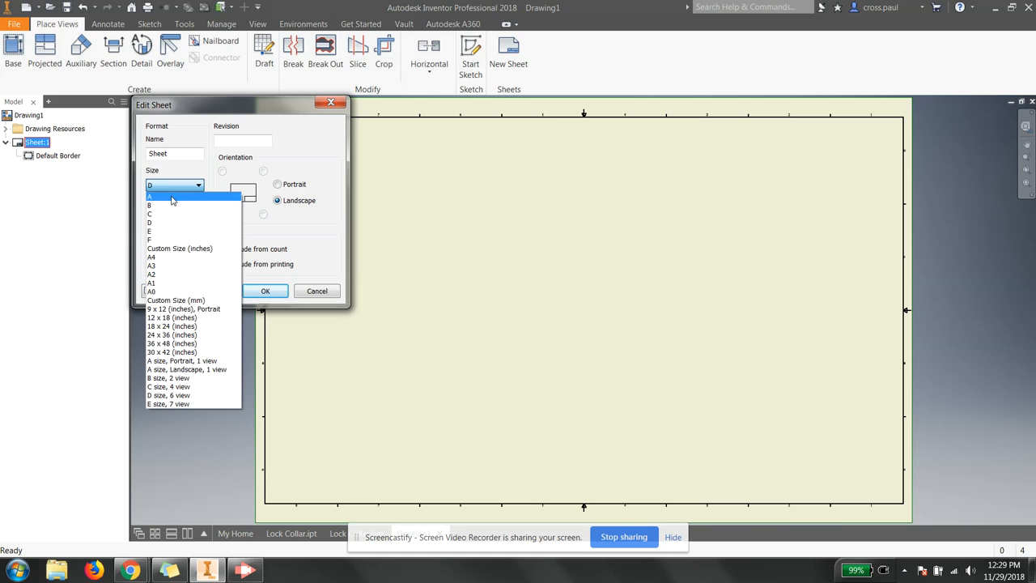
click(172, 198)
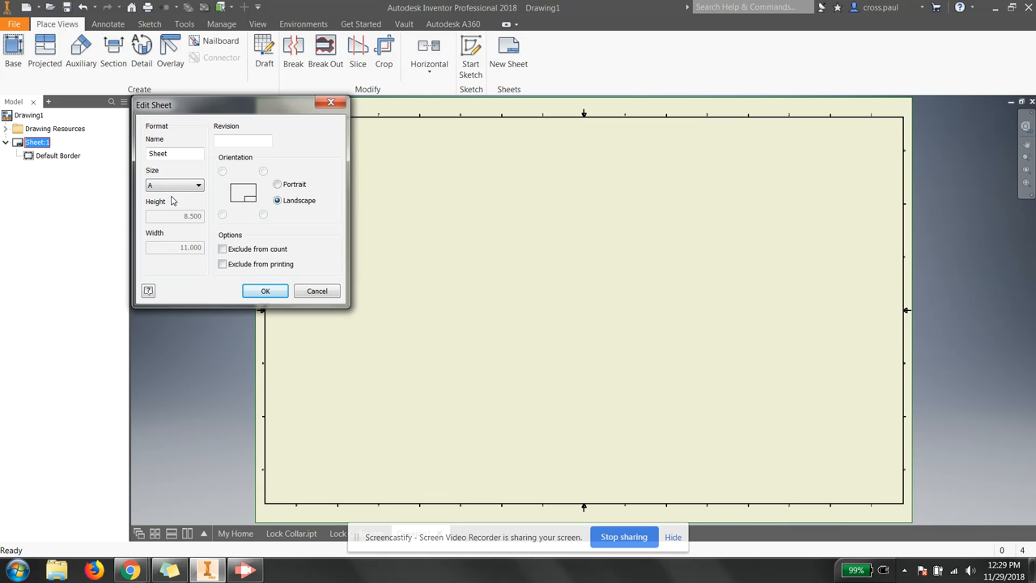
click(253, 292)
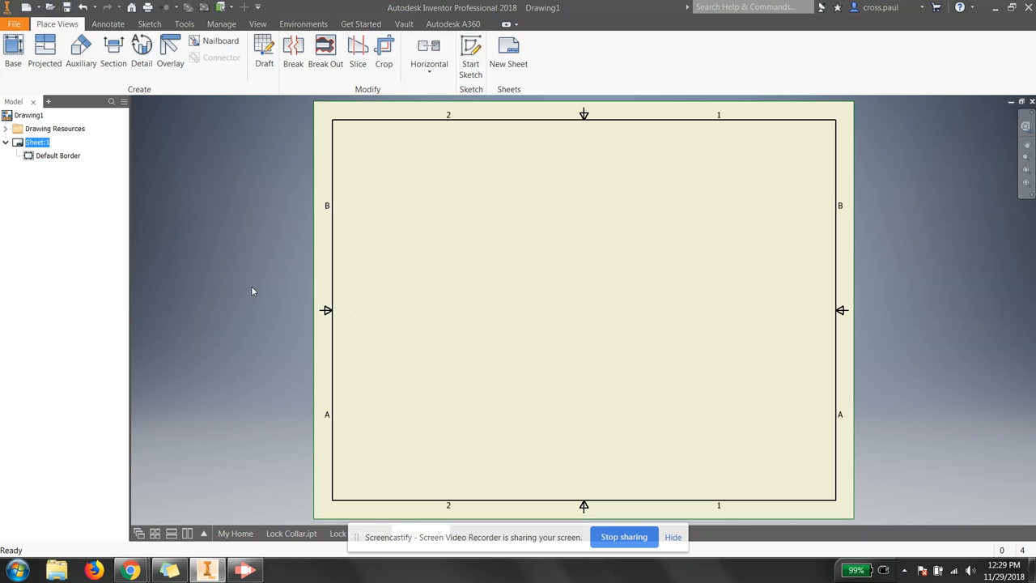
Step: Insert the ANSI A title block from the drawing resources
click(6, 129)
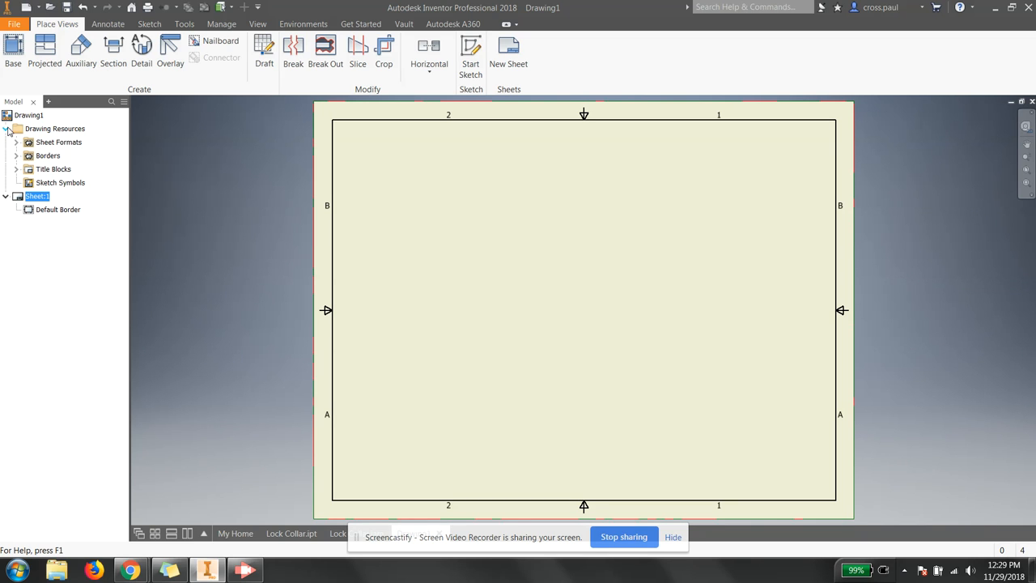
click(16, 169)
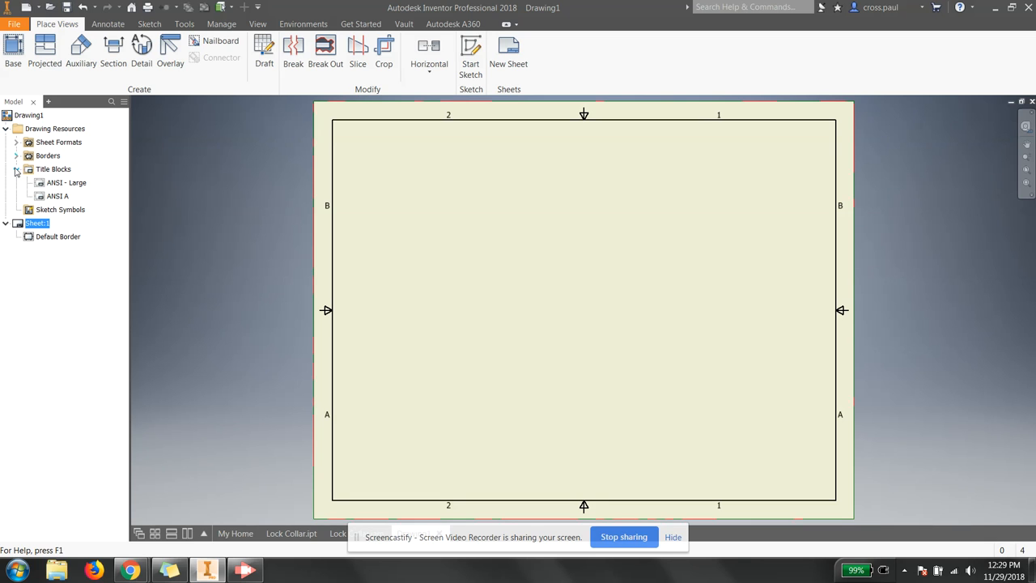
double_click(55, 199)
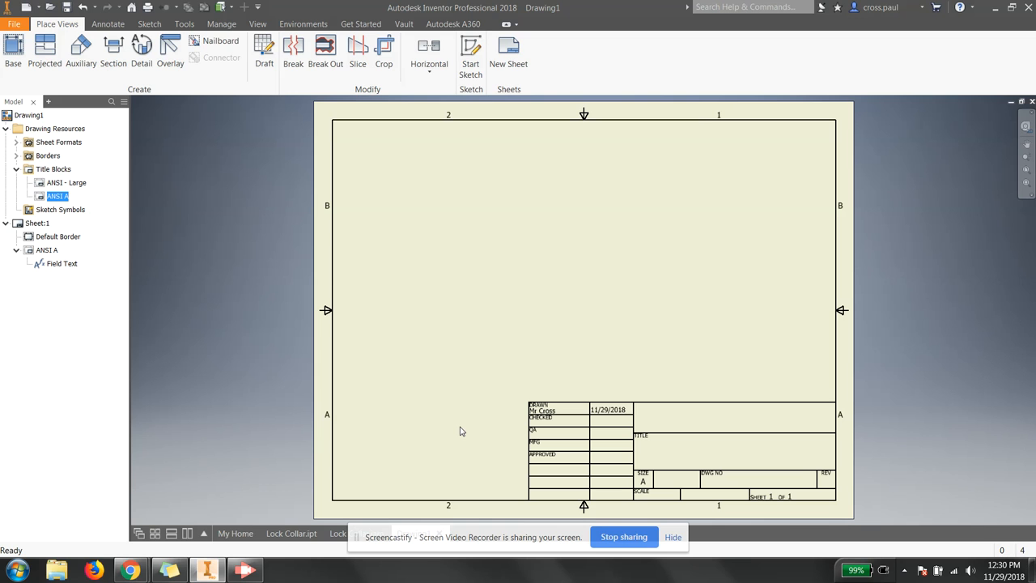
Step: Start a base view of the Lock Collar file, oriented to the LEFT side
click(11, 59)
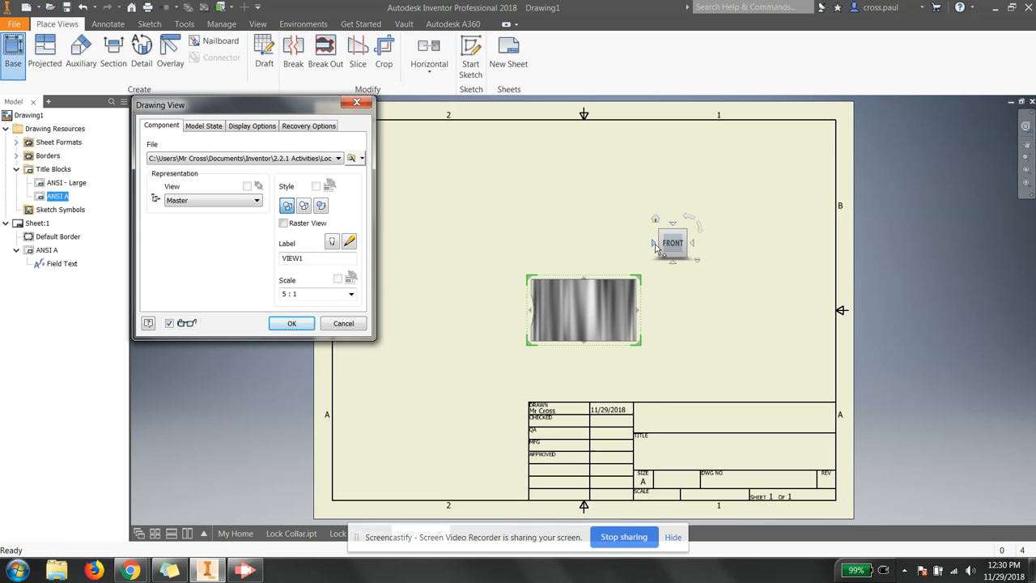
click(656, 244)
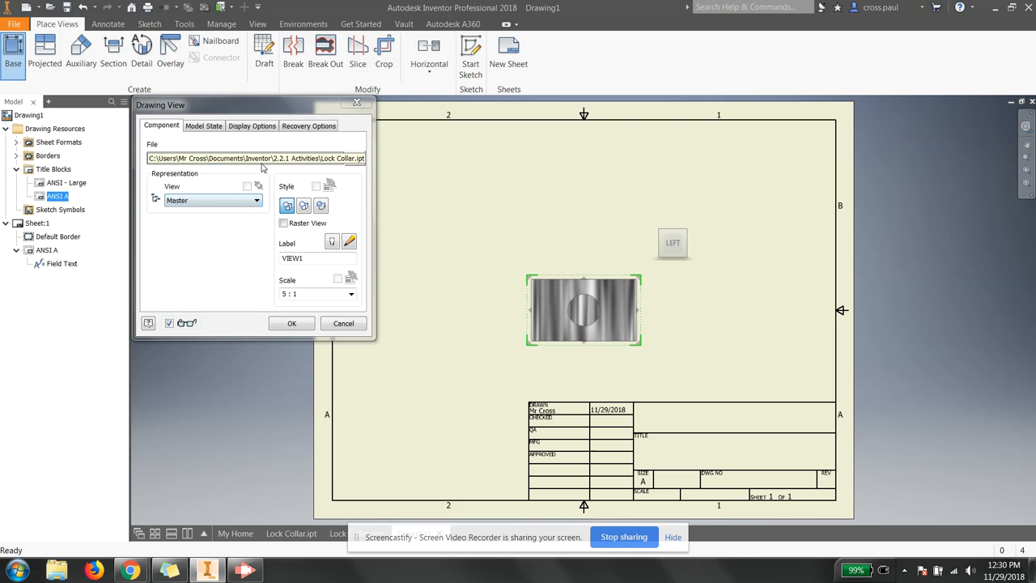
click(351, 159)
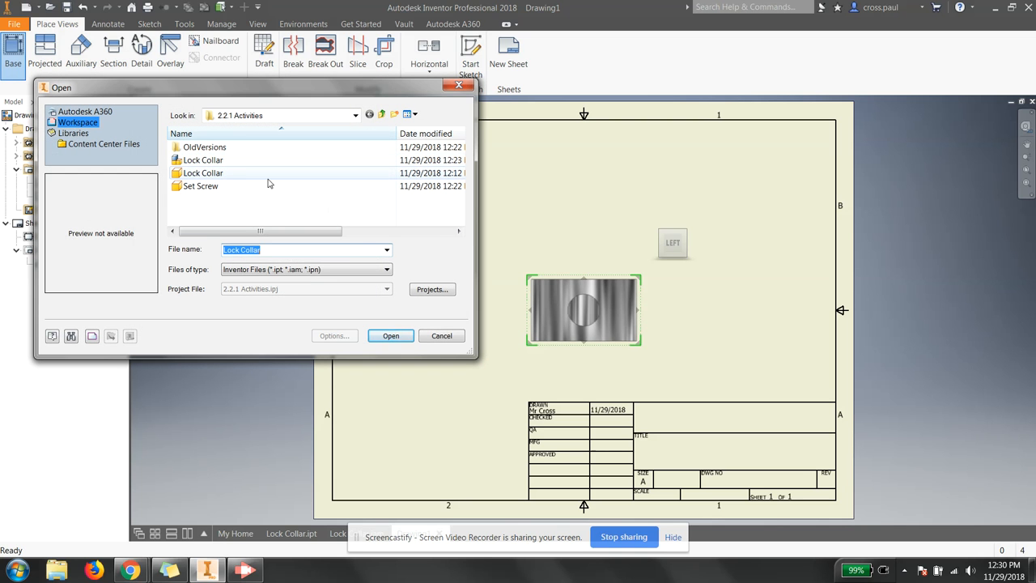
click(243, 160)
click(391, 335)
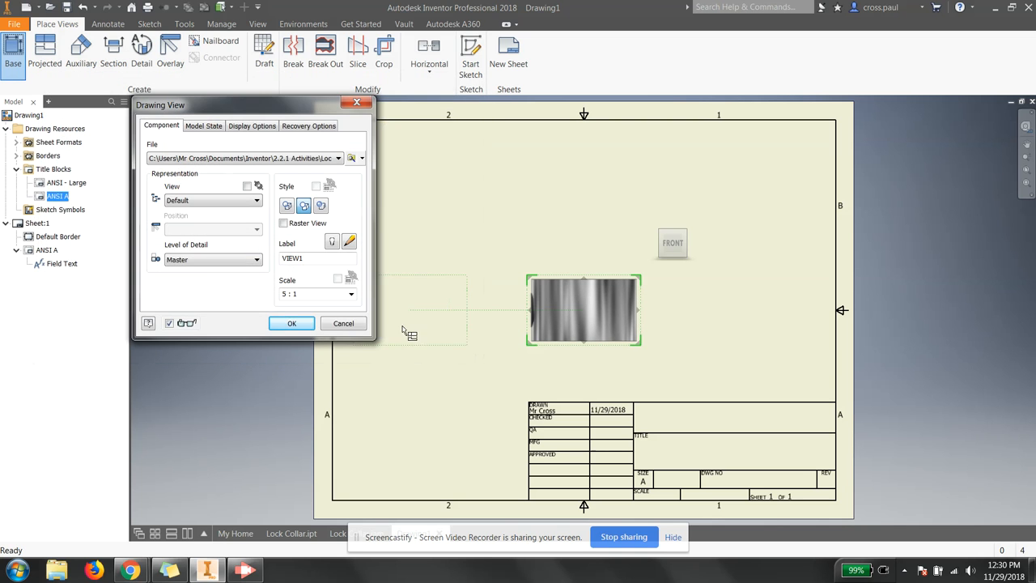
click(652, 244)
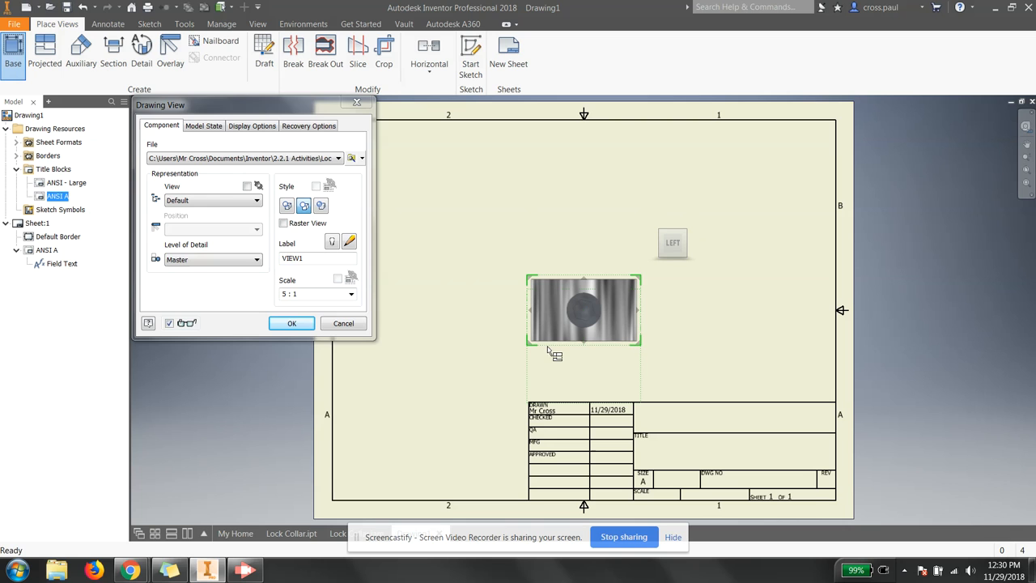
Step: Set the base view scale to 4 : 1
mouse_move(531, 341)
mouse_down()
mouse_move(441, 352)
mouse_move(541, 338)
mouse_move(522, 339)
mouse_up()
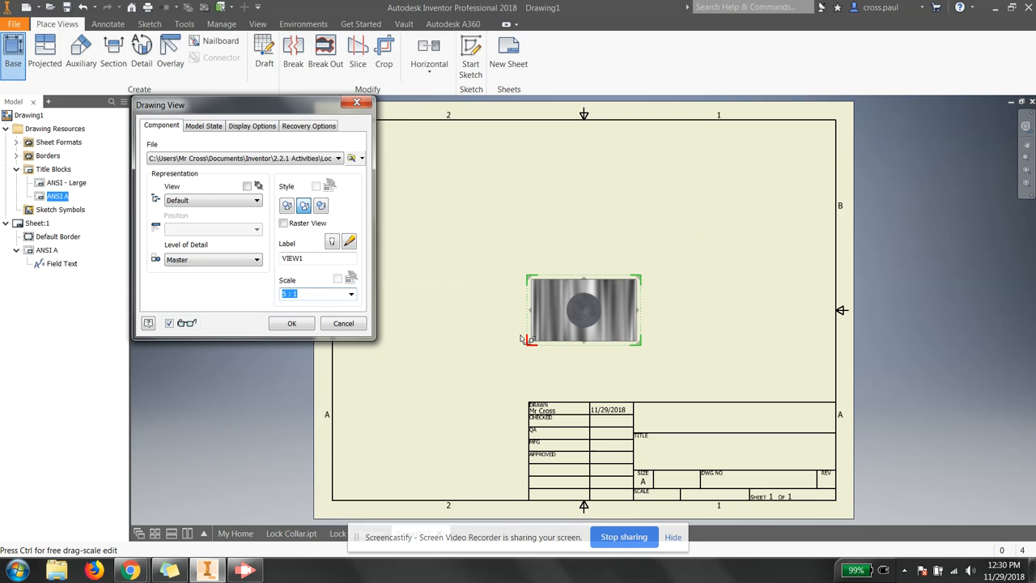
click(317, 294)
click(351, 294)
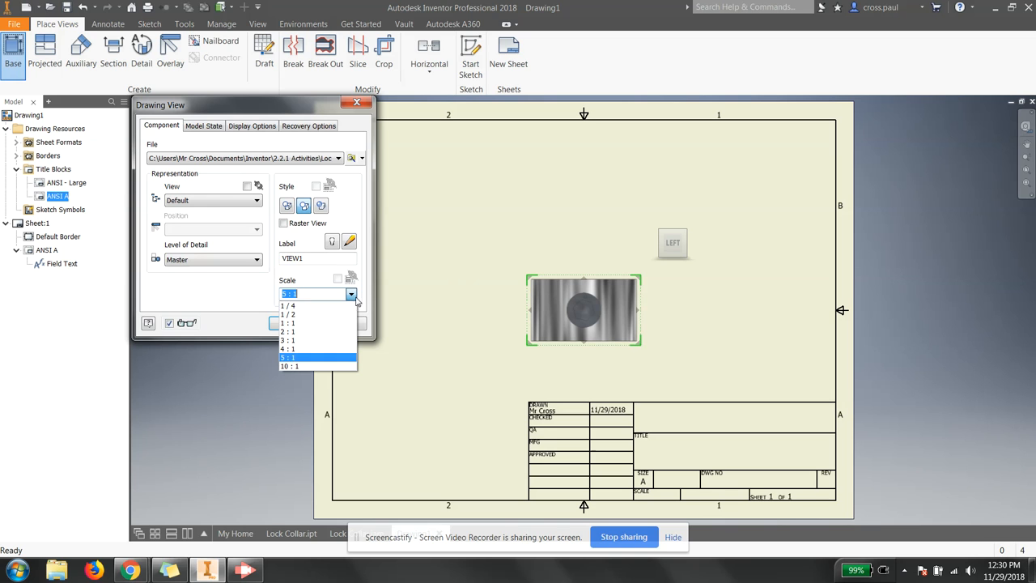
click(332, 331)
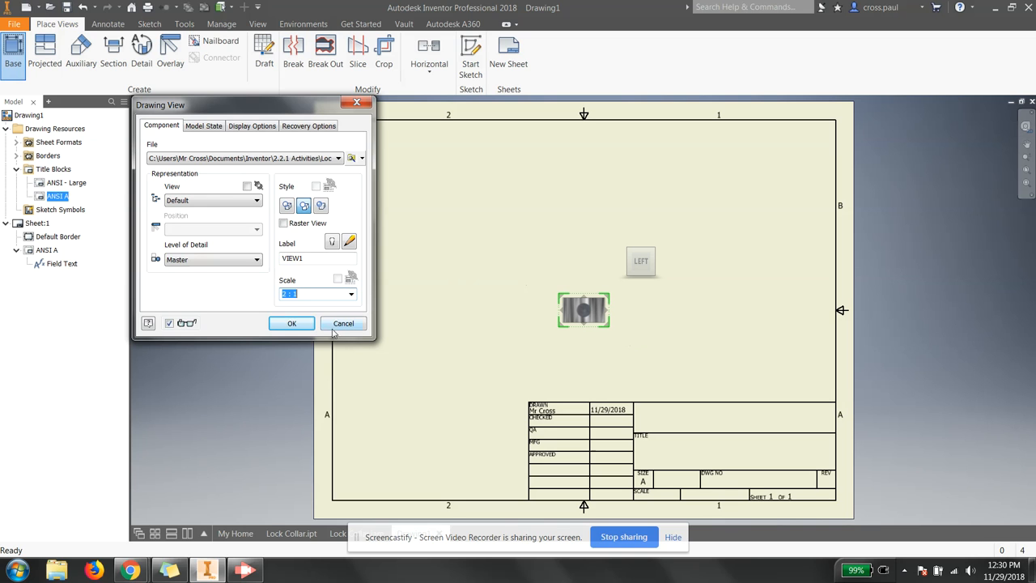
click(350, 293)
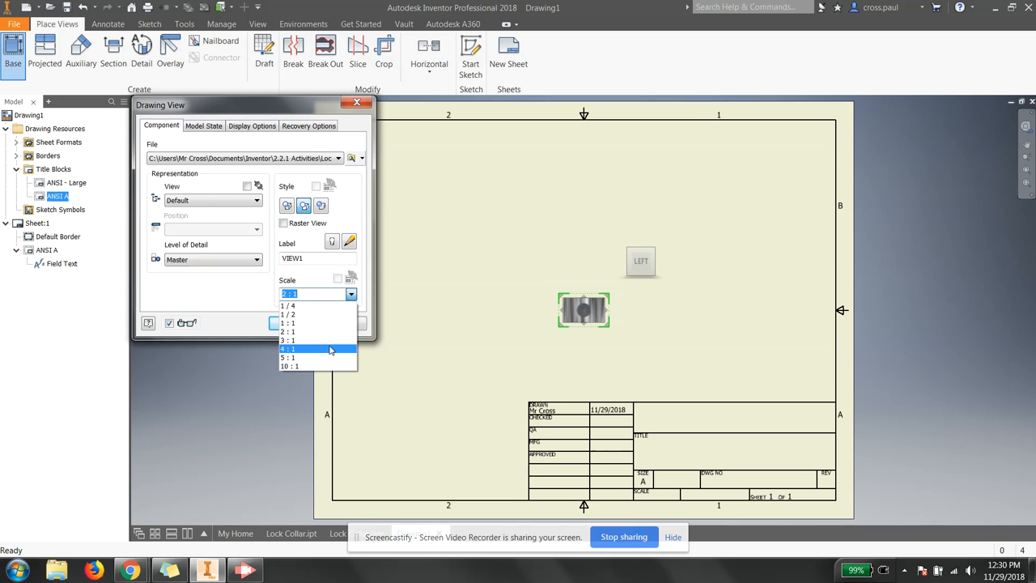
click(330, 348)
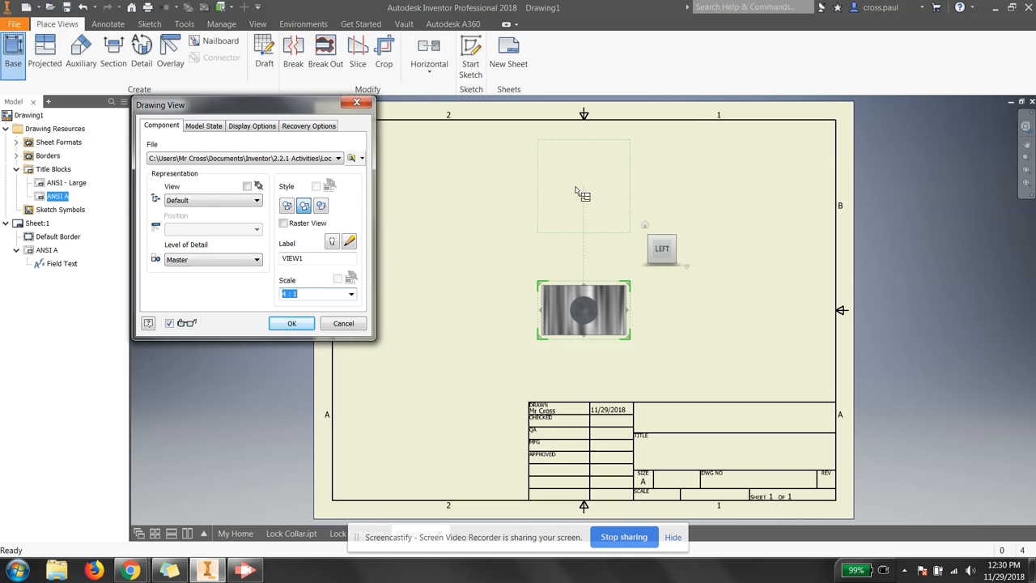
Step: Project views above, to the right, and an isometric at the upper right
click(578, 197)
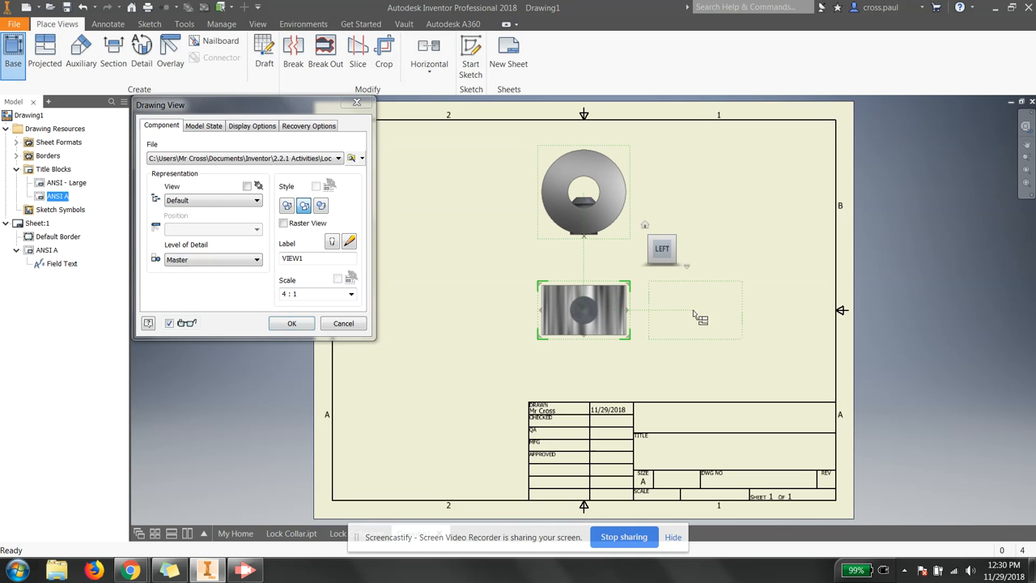
click(750, 306)
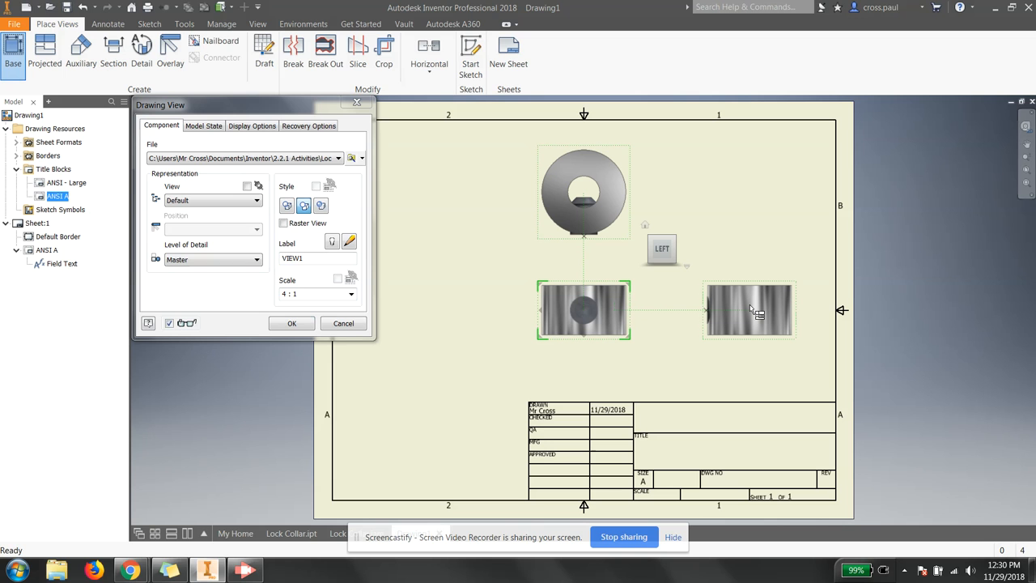
click(739, 200)
right_click(690, 241)
click(708, 247)
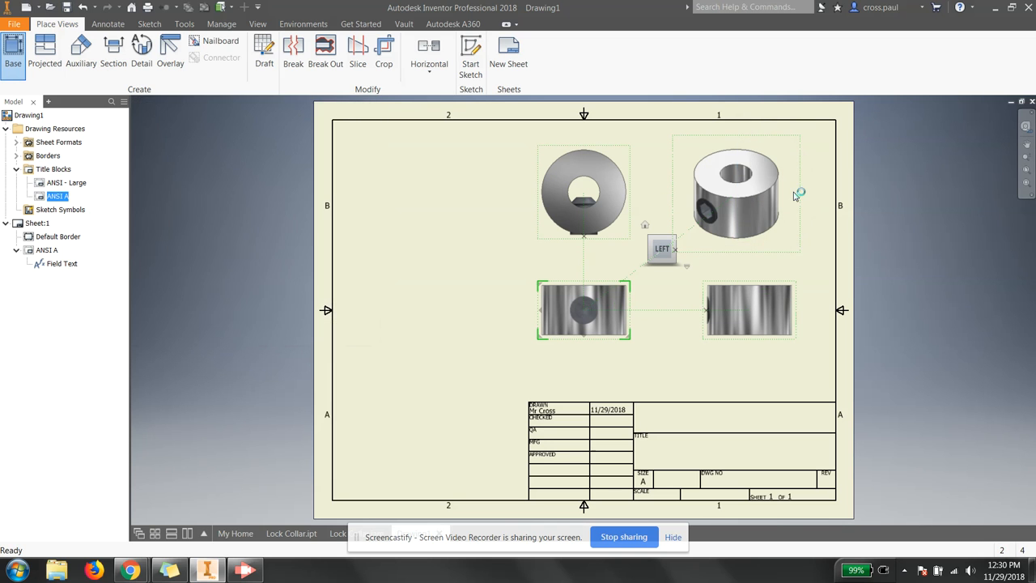
Step: Move the base view left and the side view to the lower right
click(541, 349)
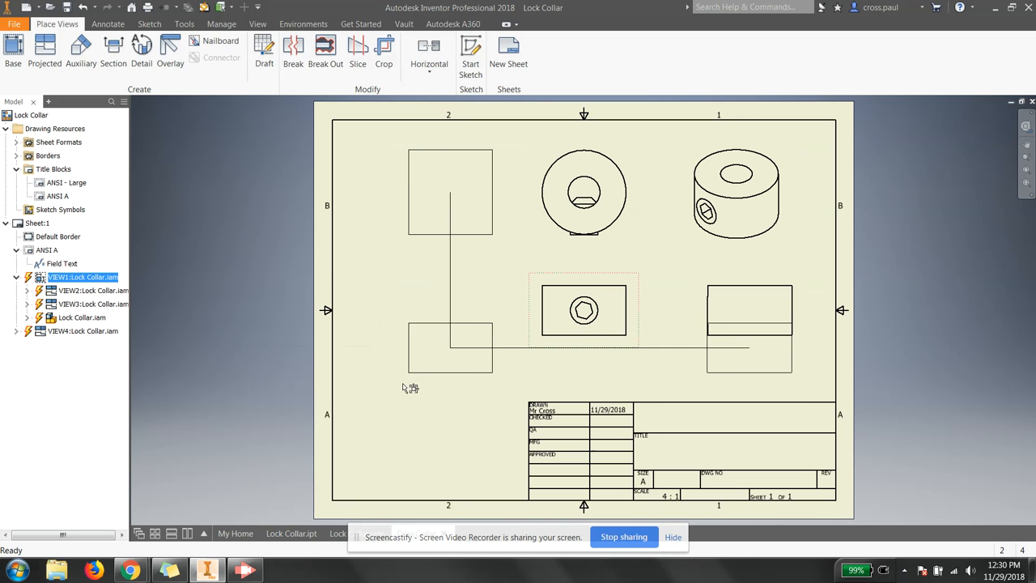
drag(405, 386, 413, 387)
click(710, 386)
drag(710, 386, 613, 394)
drag(696, 256, 603, 298)
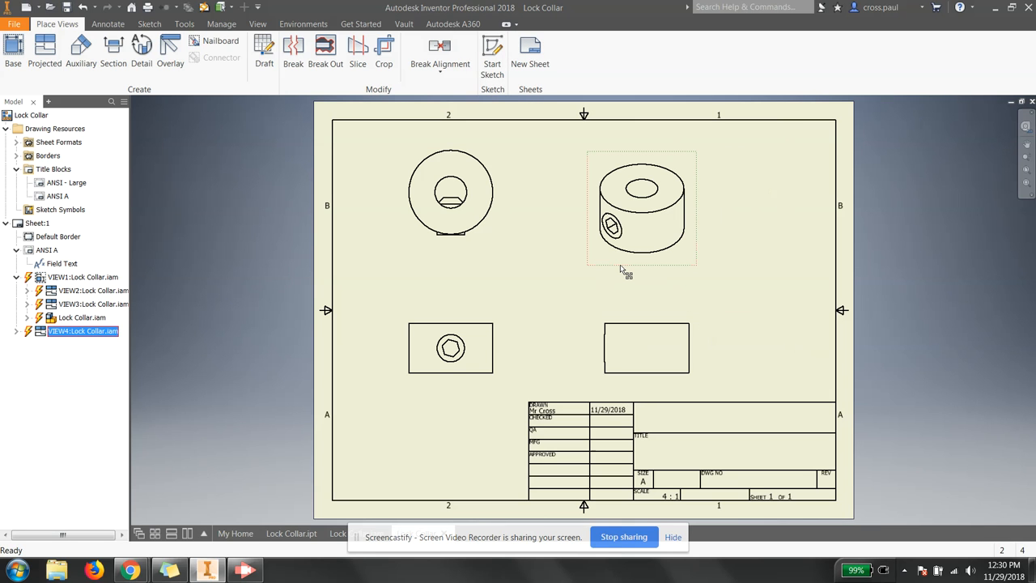
Step: Set the isometric VIEW4 to Shaded style at 5 : 1 scale
double_click(621, 269)
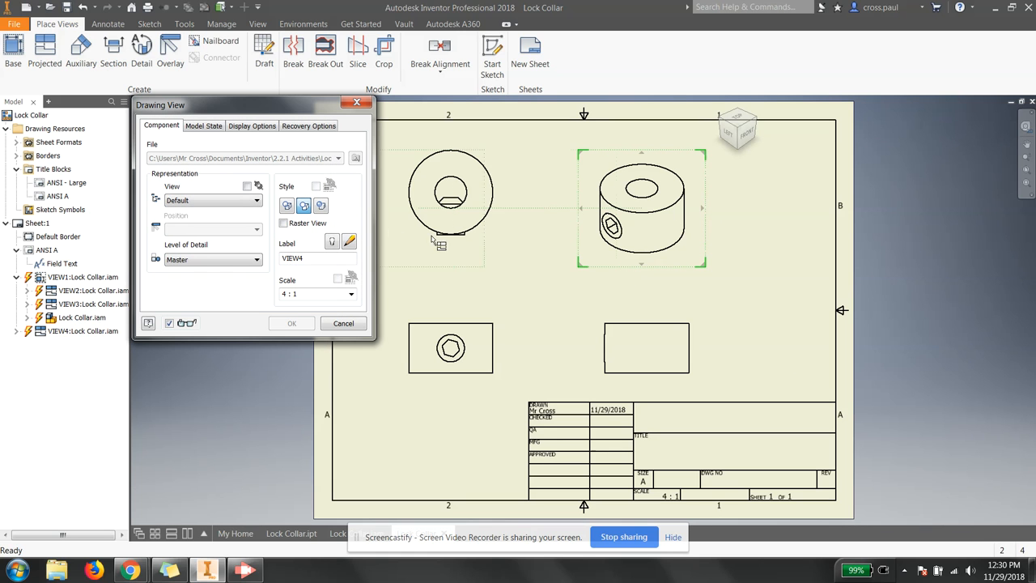
click(322, 206)
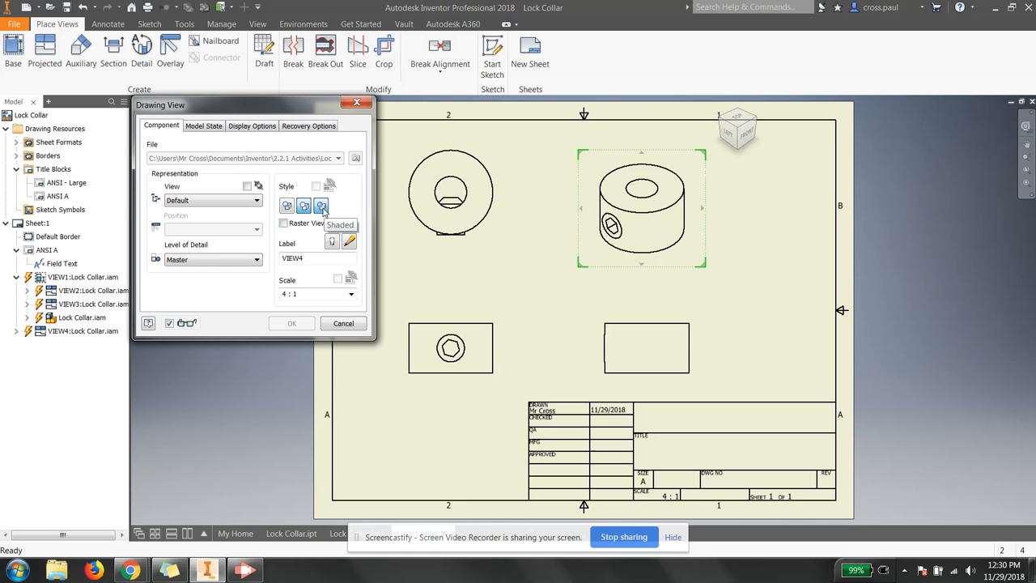
click(350, 294)
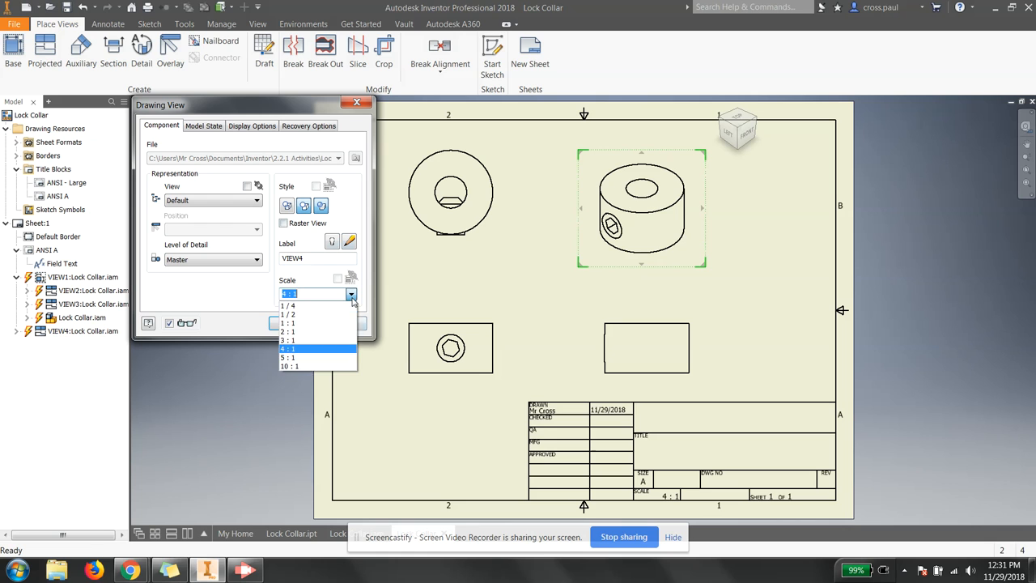
click(309, 362)
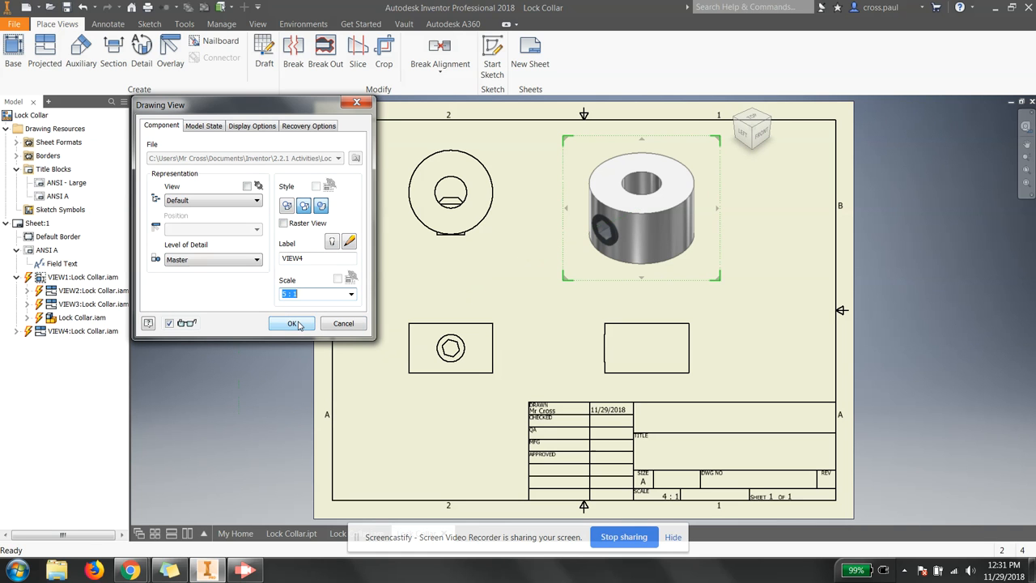
click(293, 324)
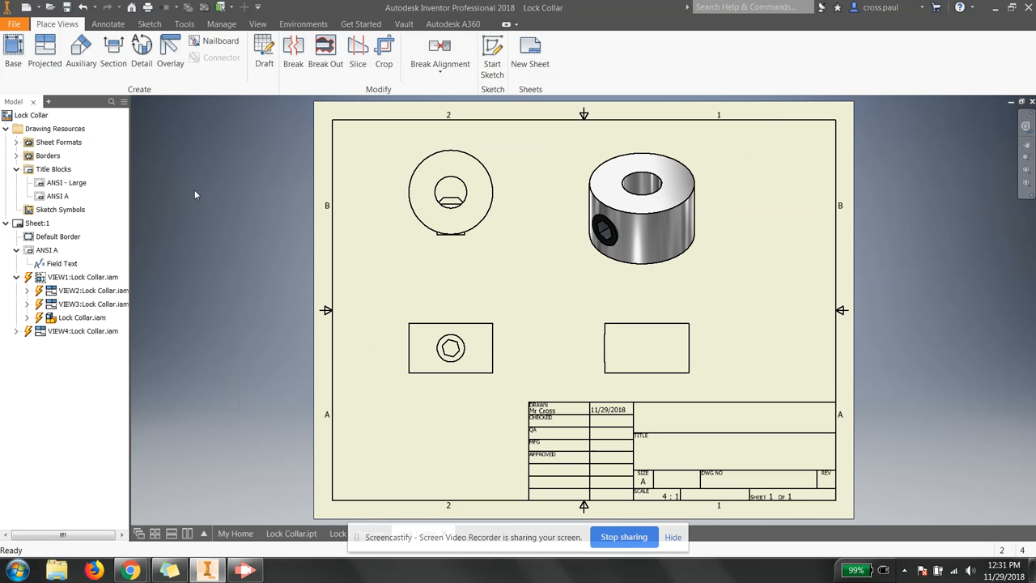
Step: Add Ø.43 and Ø.16 diameter dimensions to the circular view
click(103, 25)
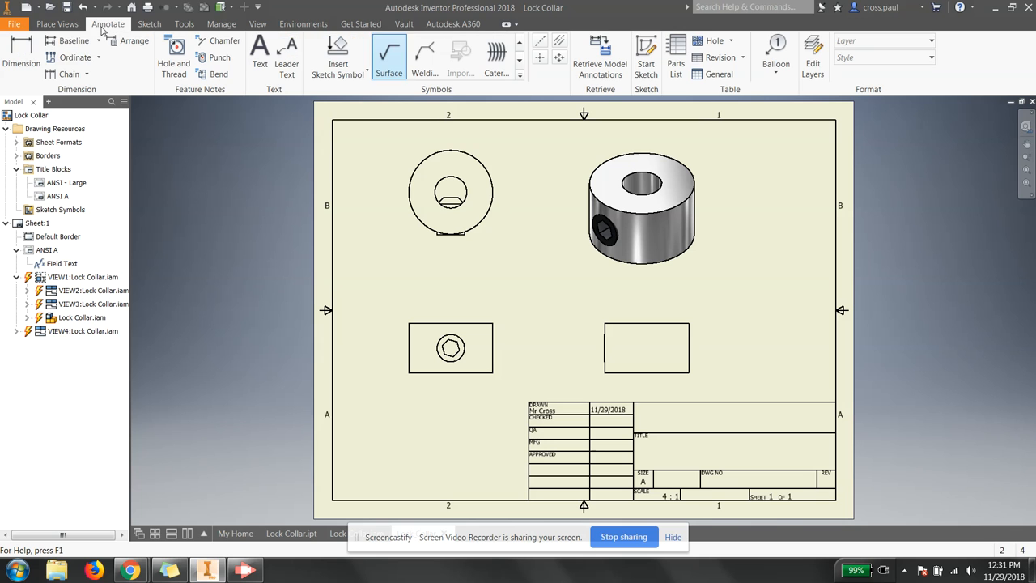
click(20, 46)
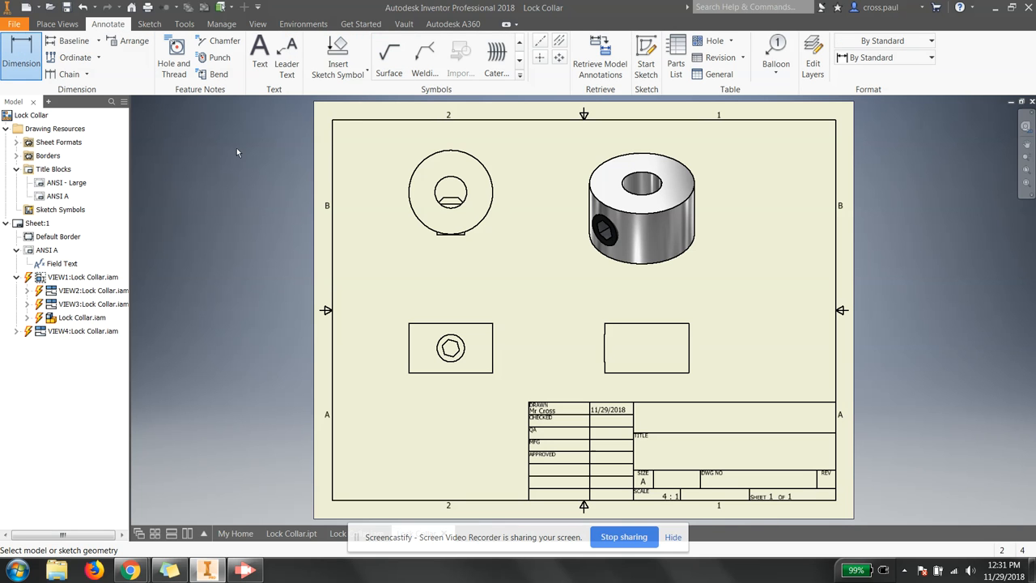
click(414, 213)
click(397, 151)
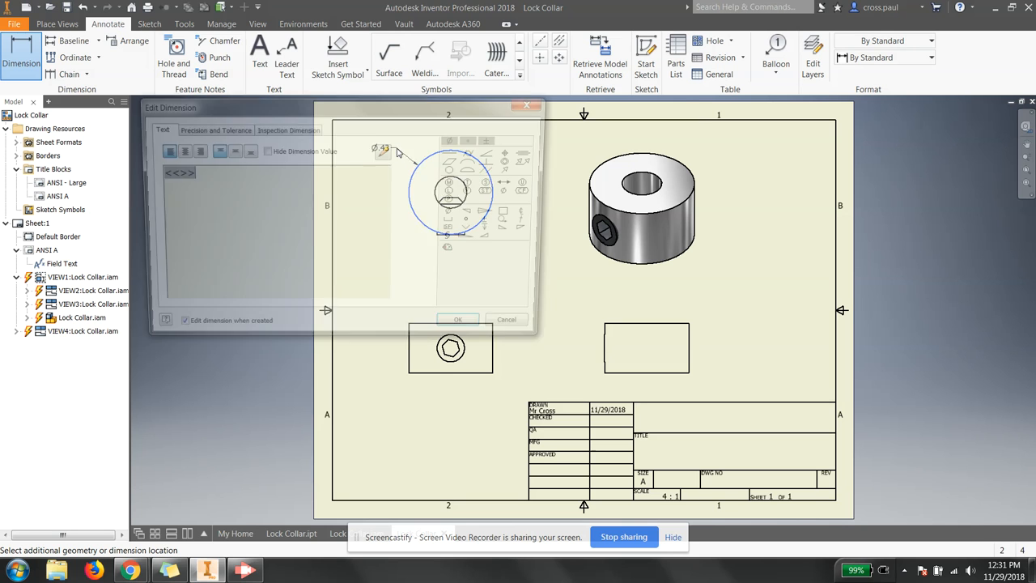
click(462, 326)
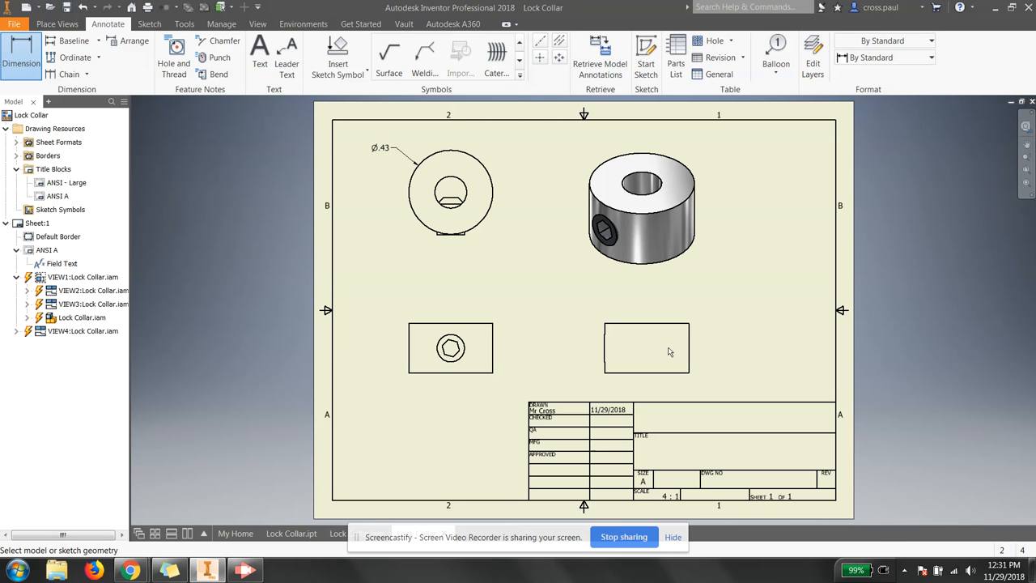
click(462, 183)
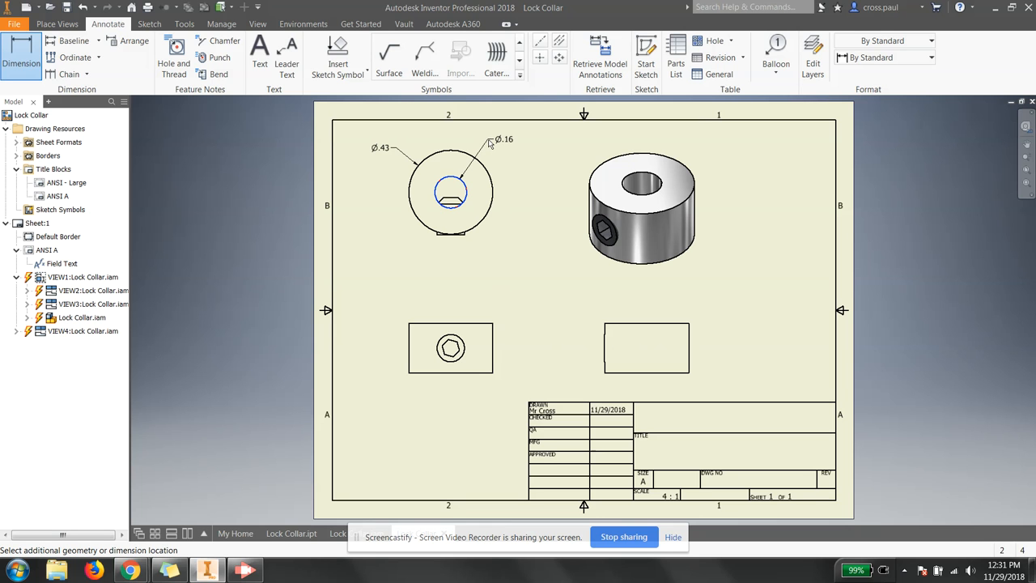
click(489, 143)
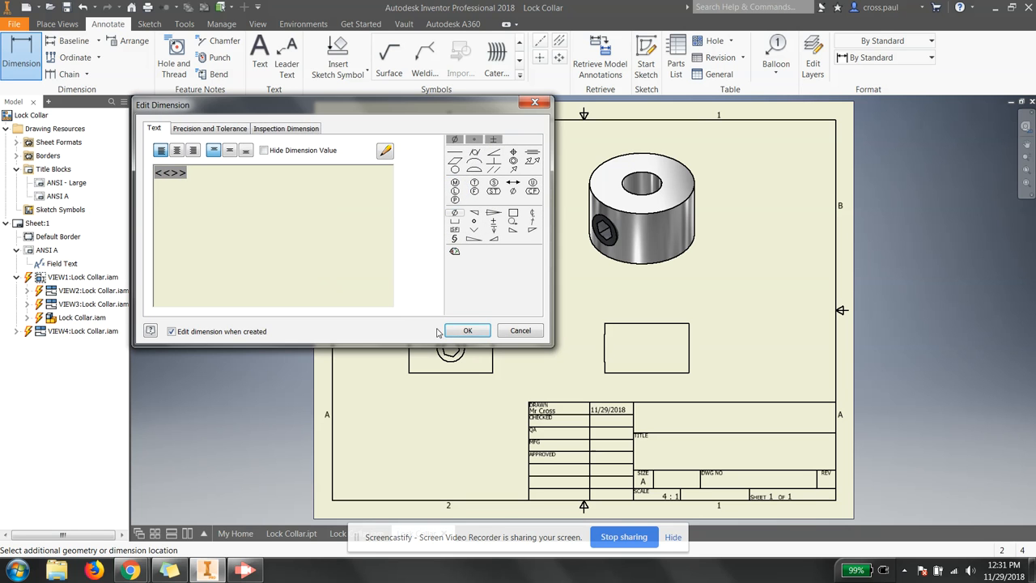
click(462, 330)
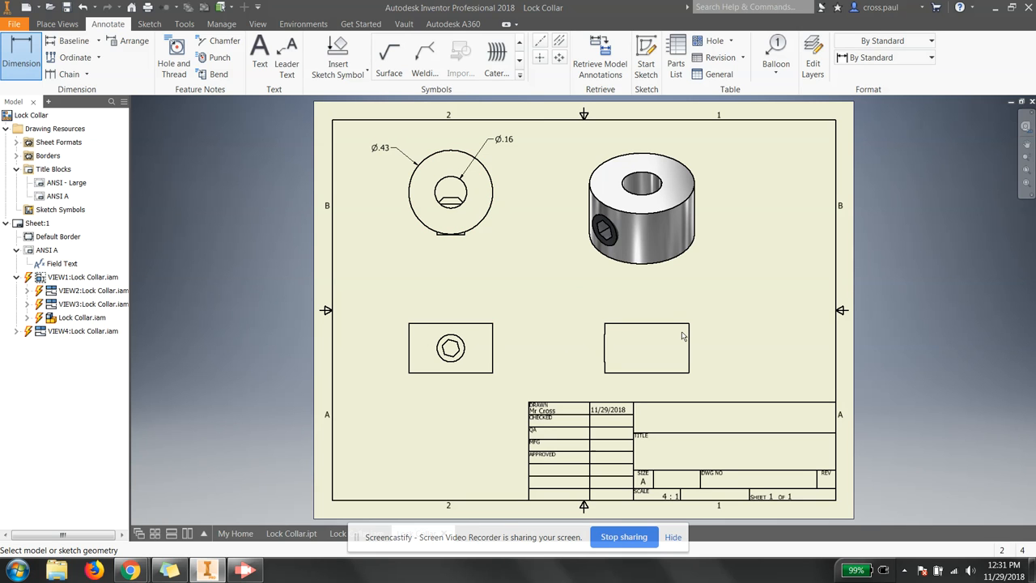
Step: Add the .25 height dimension beside the lower-left view
click(490, 324)
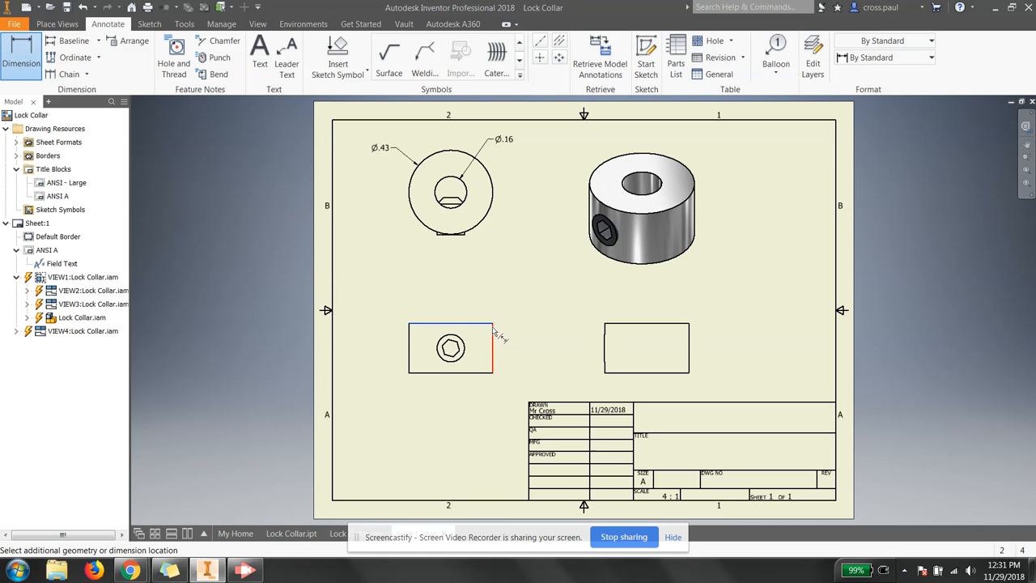
click(486, 373)
click(510, 363)
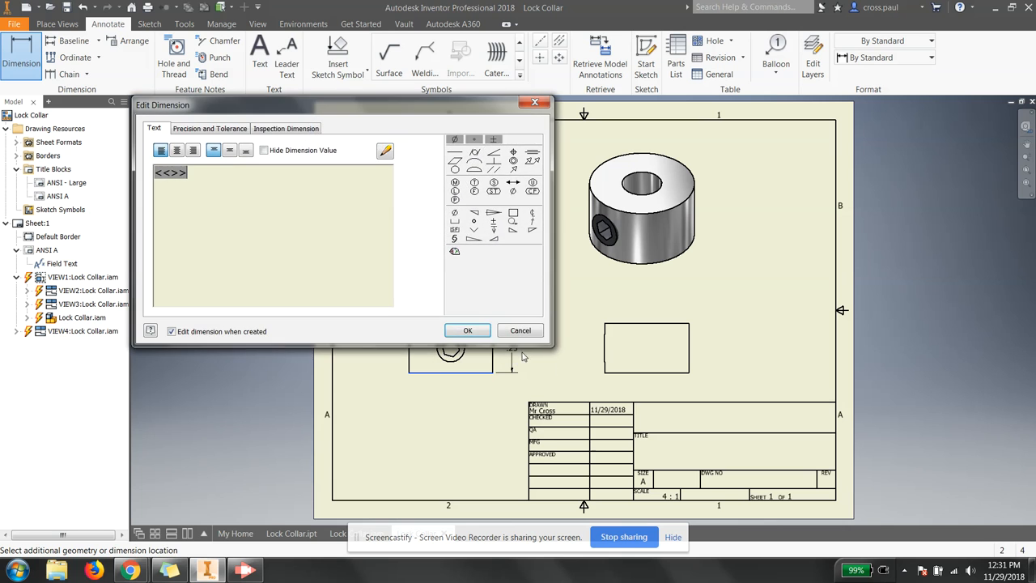
click(468, 331)
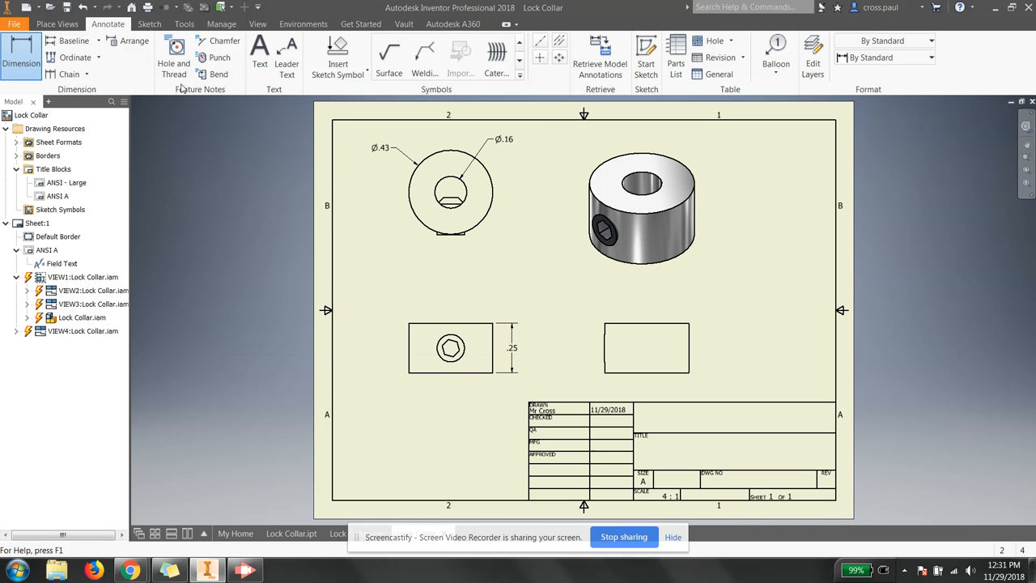
right_click(632, 378)
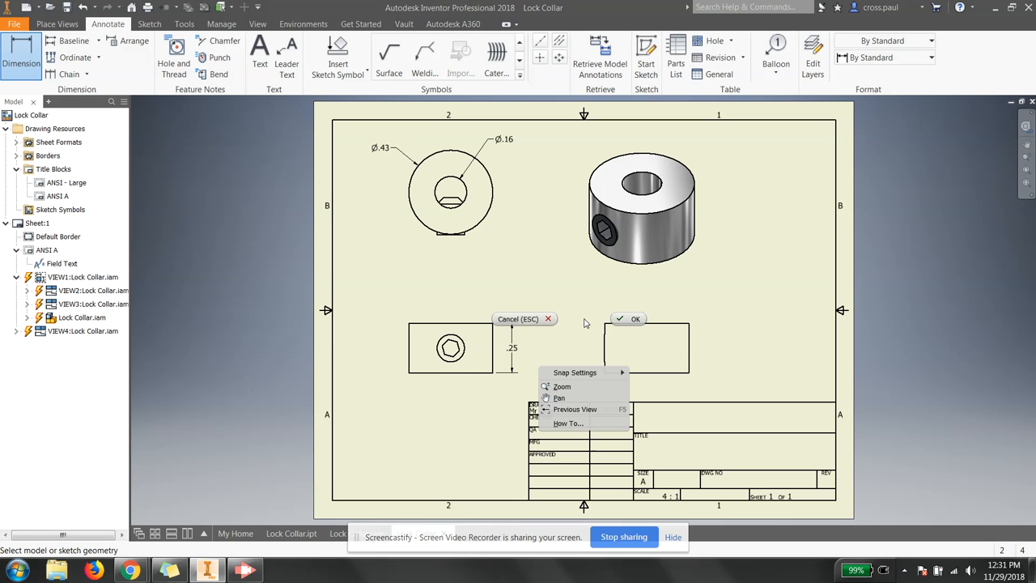
Step: End dimensioning and delete the lower-right view VIEW3, confirming the deletion
click(628, 324)
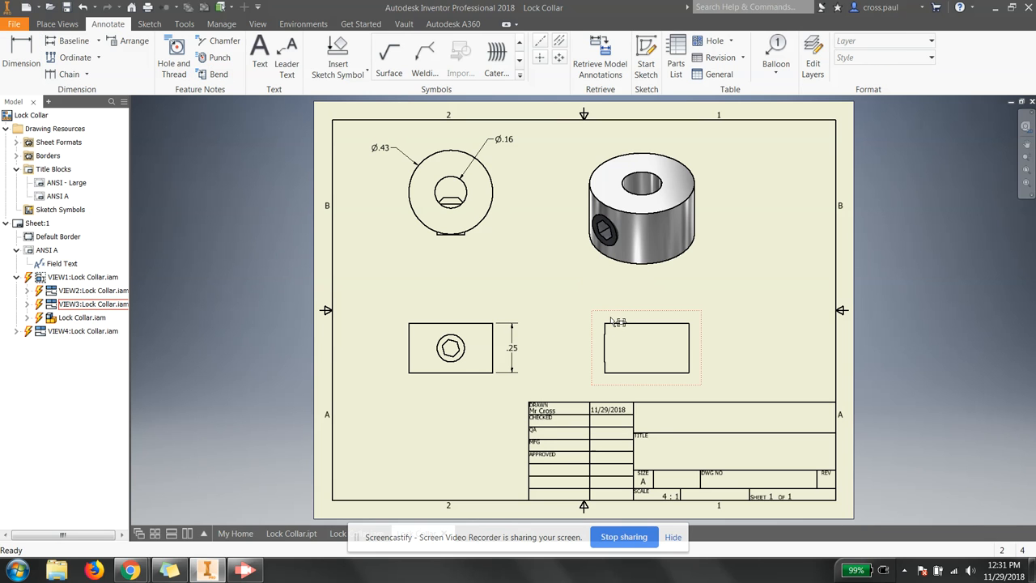
right_click(612, 316)
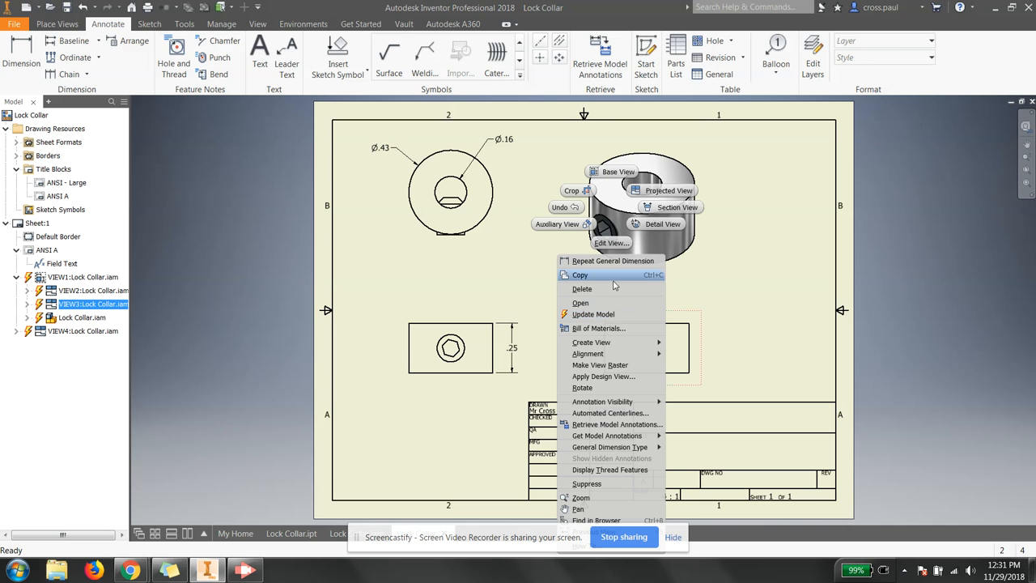
click(612, 289)
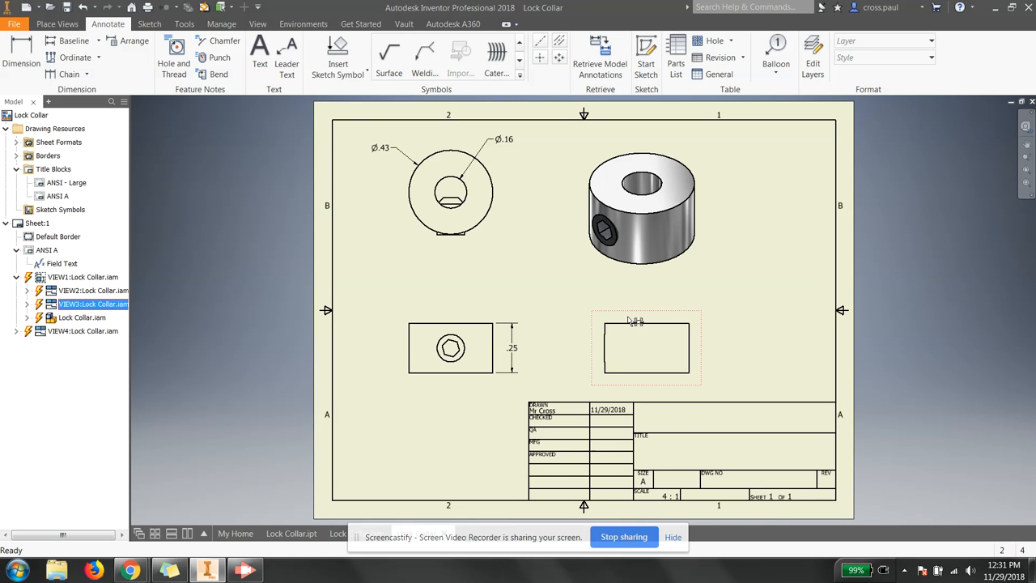
right_click(628, 317)
click(625, 306)
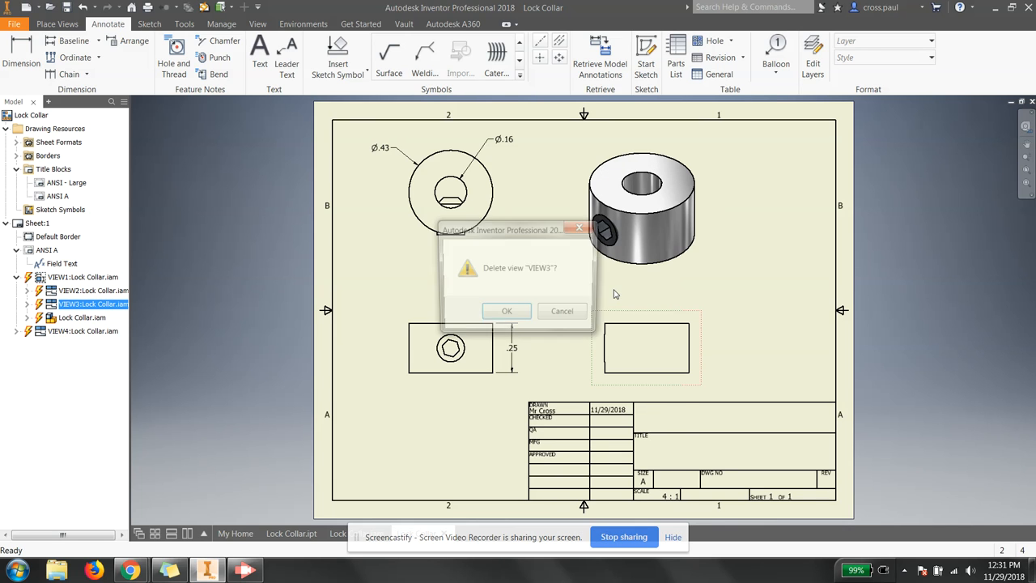
click(510, 313)
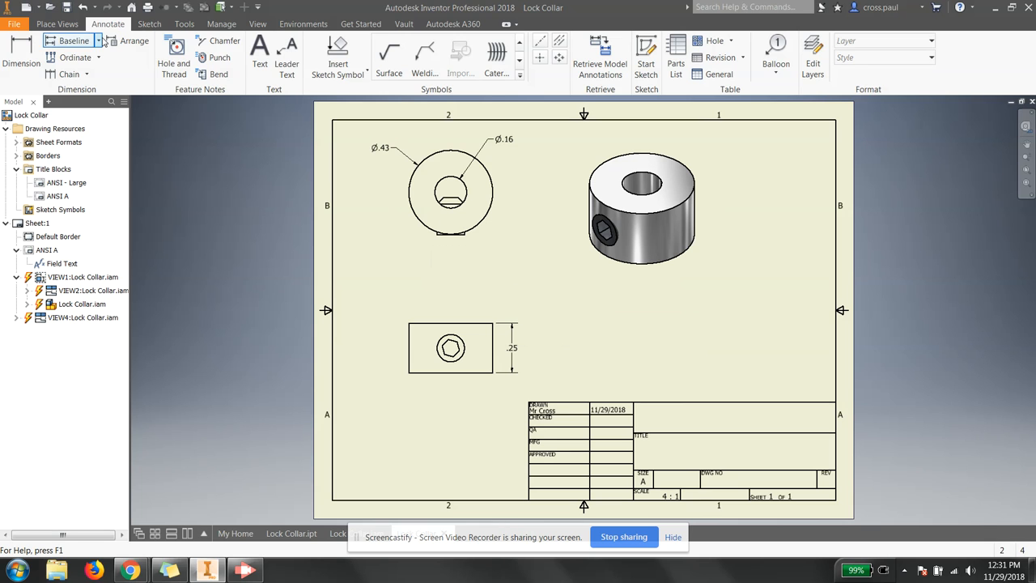
Step: Draw a trial vertical section line through the lower-left view's hole
click(58, 23)
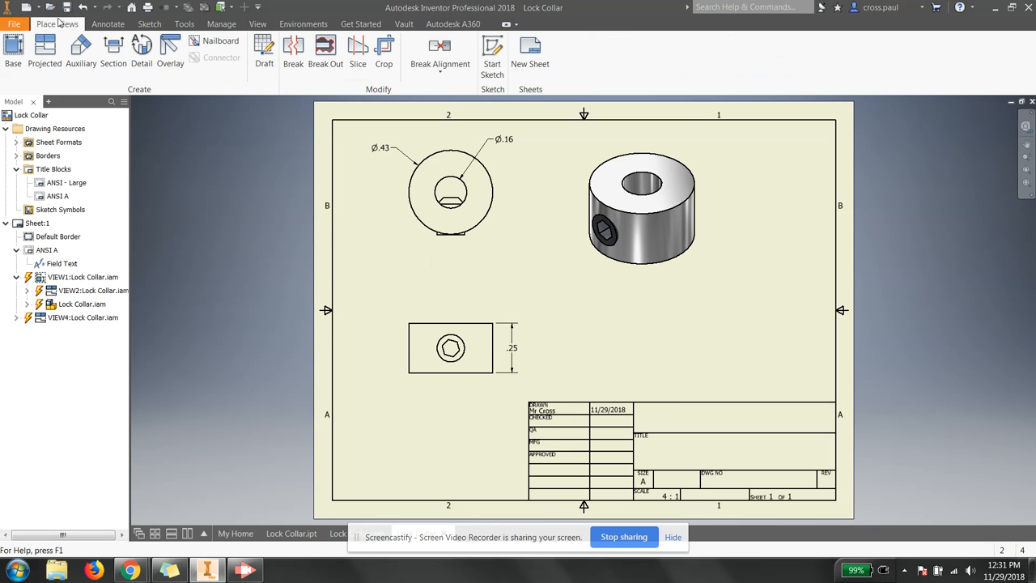
click(113, 50)
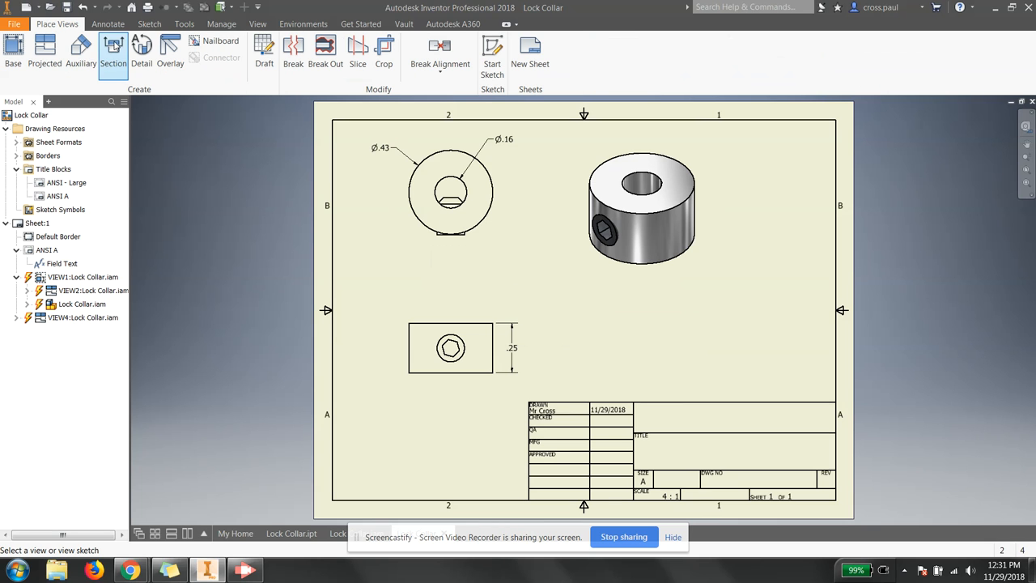
click(445, 391)
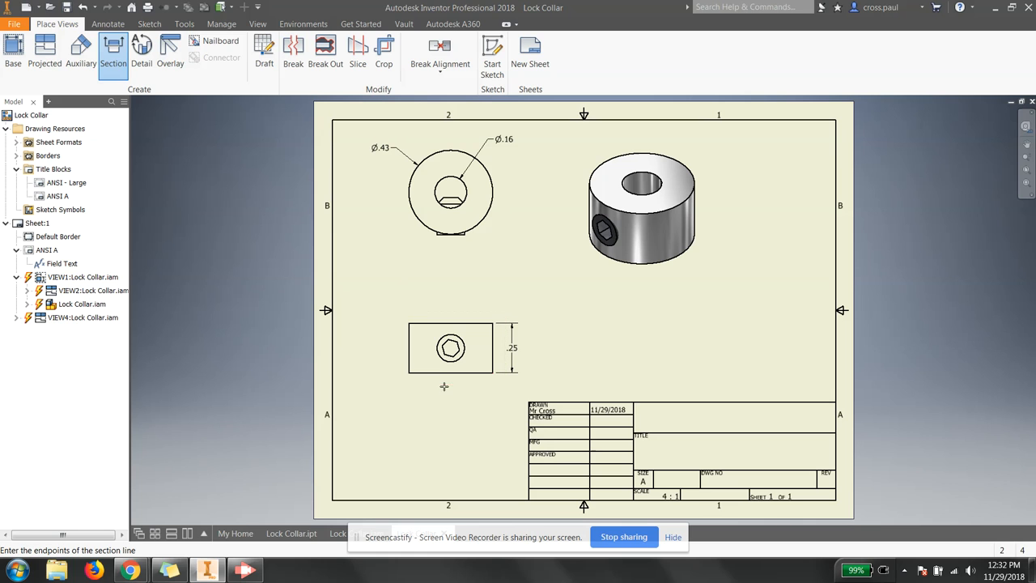
click(450, 322)
click(450, 376)
right_click(459, 359)
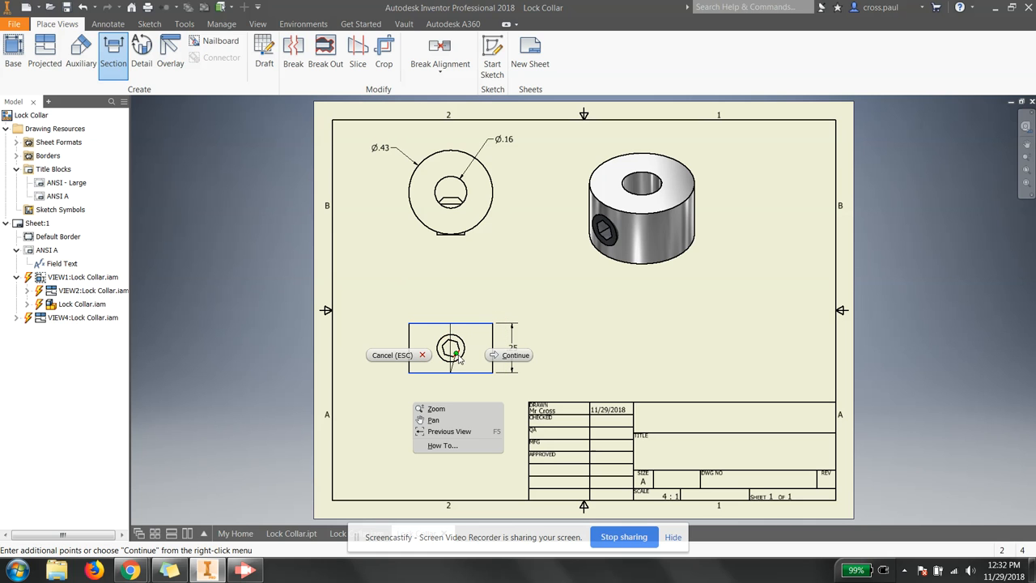
click(508, 355)
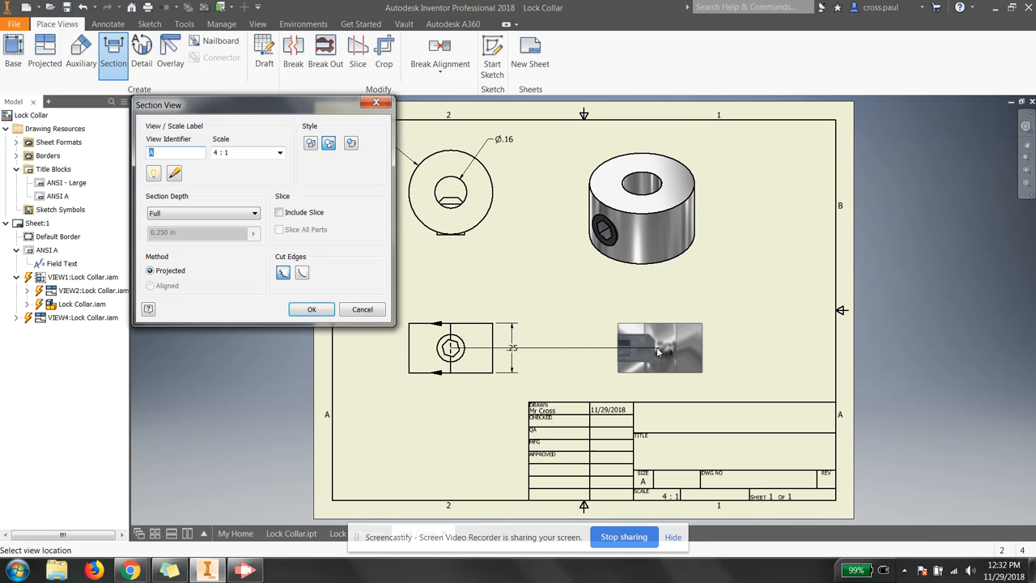
Step: Place the trial section at the right, shift the views, then undo with Ctrl+Z
click(673, 349)
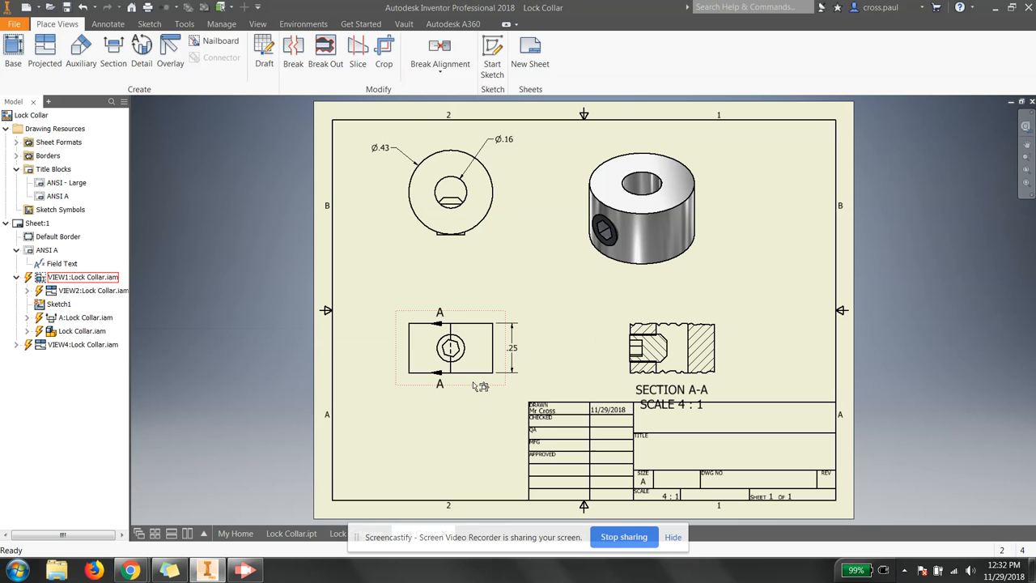
drag(476, 389, 478, 374)
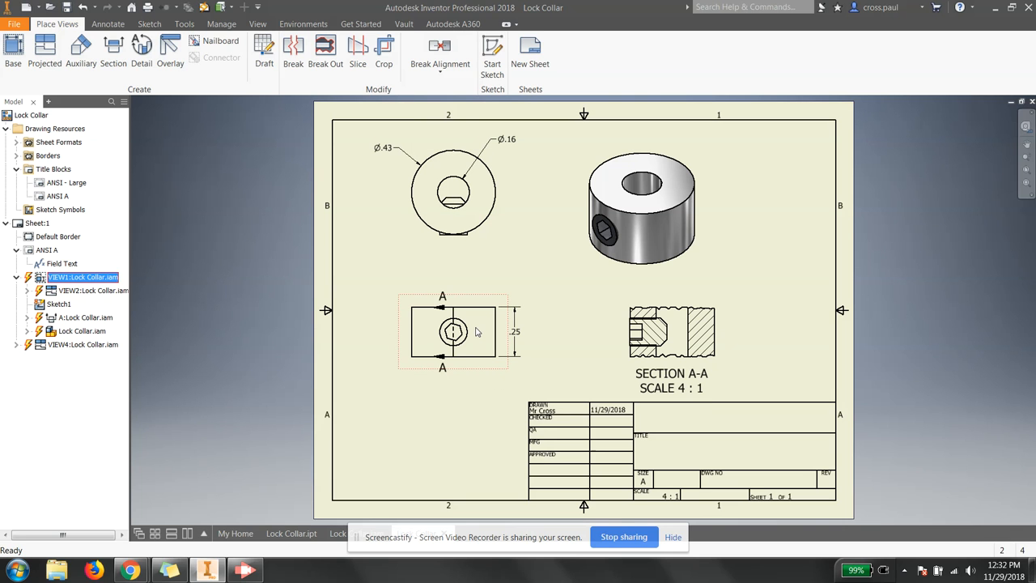
key(ctrl+z)
key(ctrl+z)
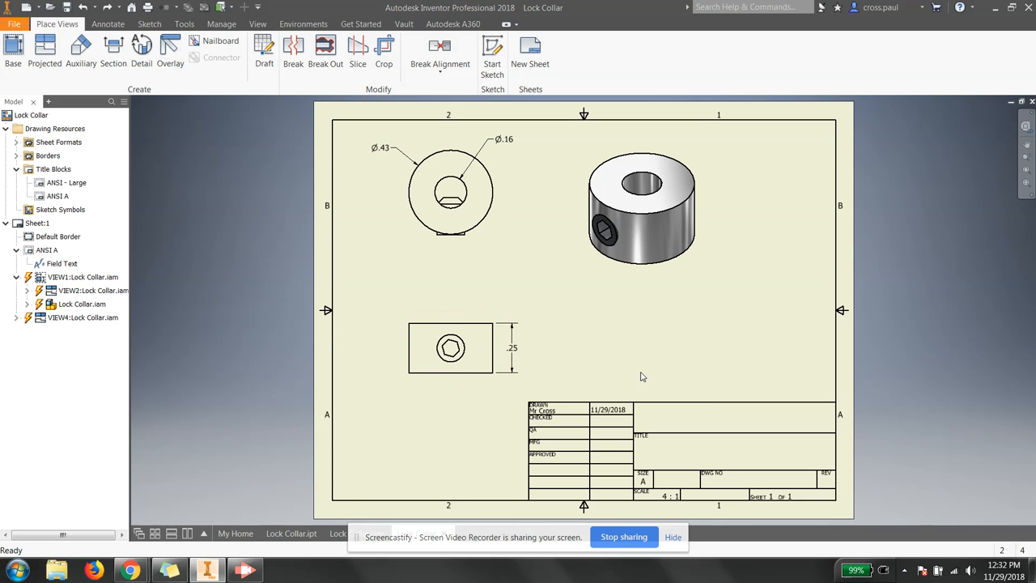
Step: Draw a vertical section line through the lower view's hex hole
click(113, 46)
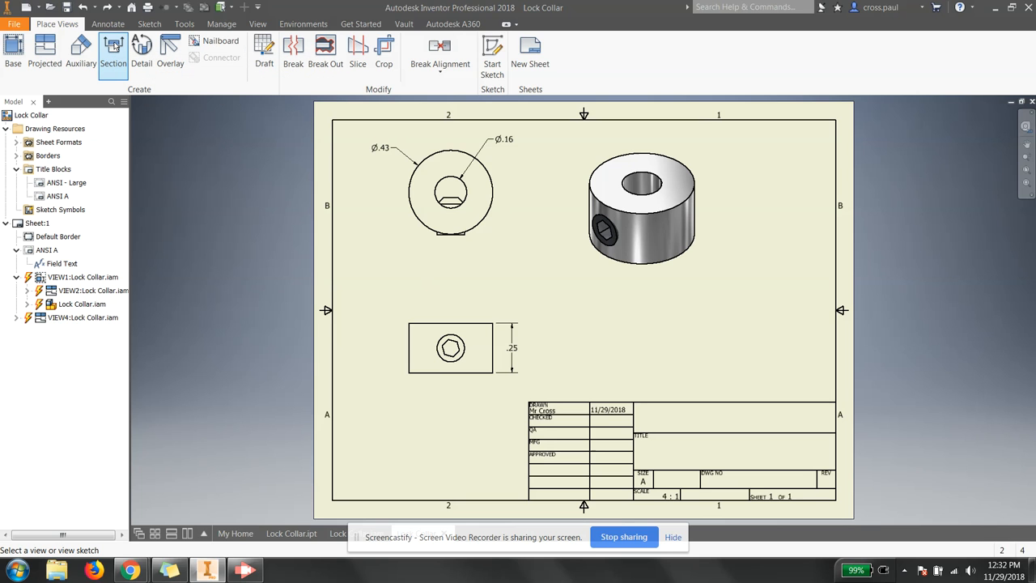
click(453, 316)
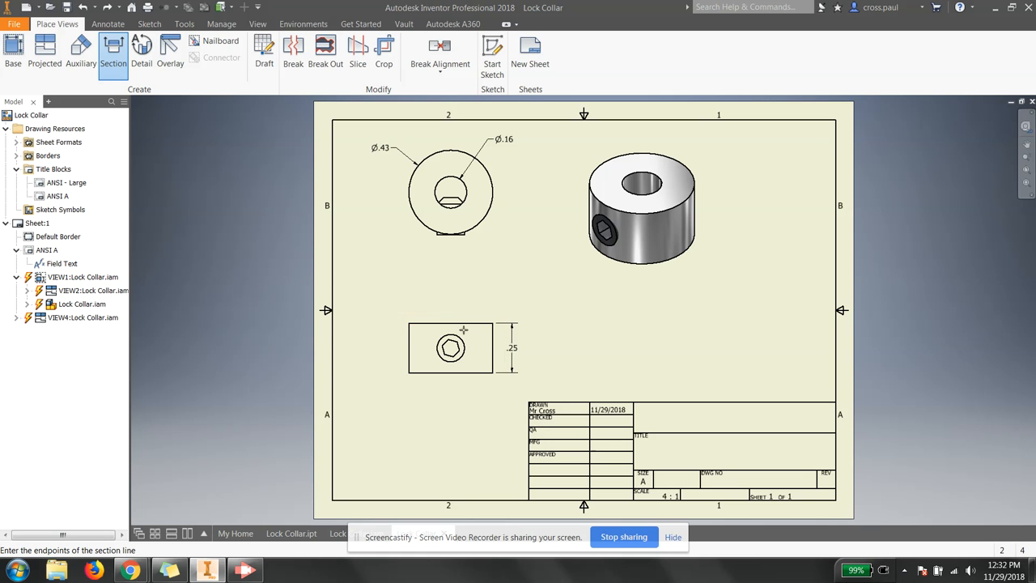
scroll(453, 320, up, 3)
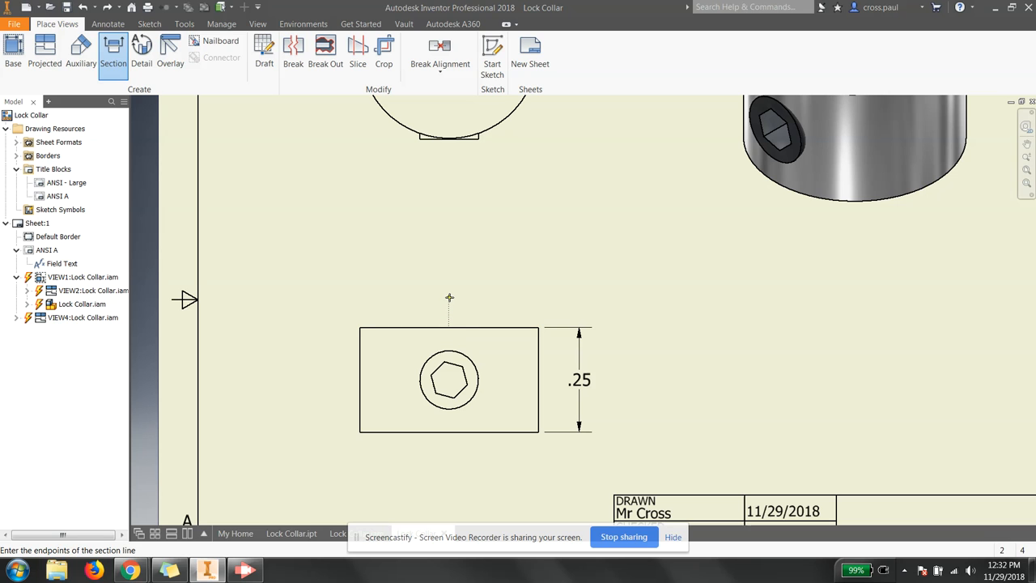
click(449, 463)
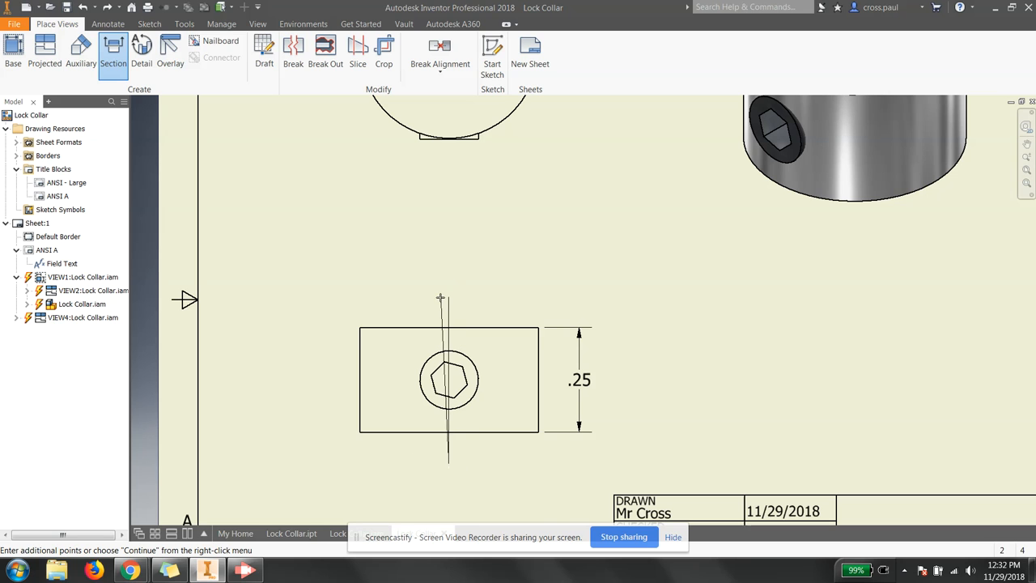
right_click(389, 459)
click(433, 458)
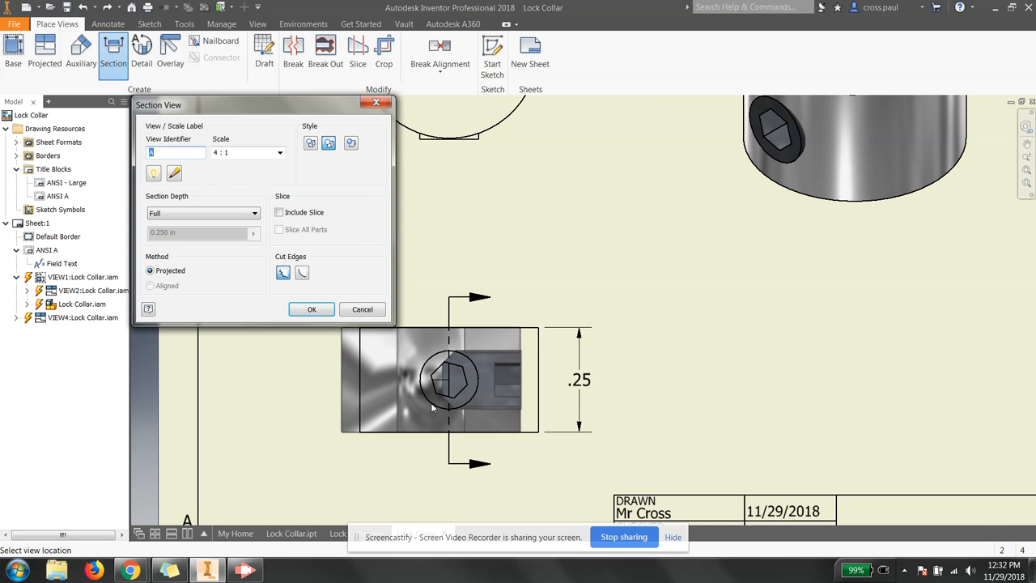
Step: Place SECTION A-A at 4:1 right of the lower view and nudge both views upward
scroll(431, 327, up, 3)
scroll(432, 327, down, 3)
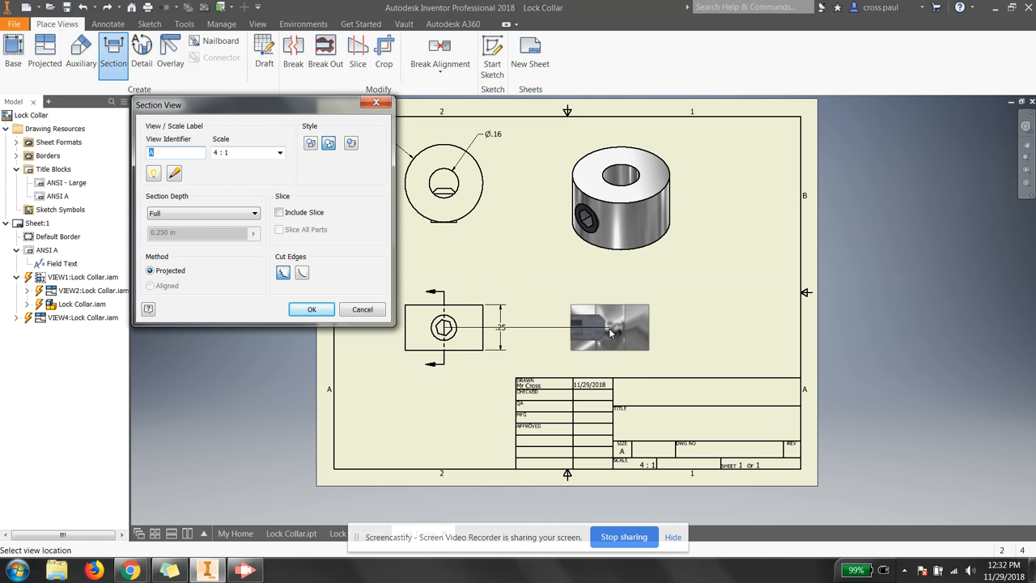
click(619, 331)
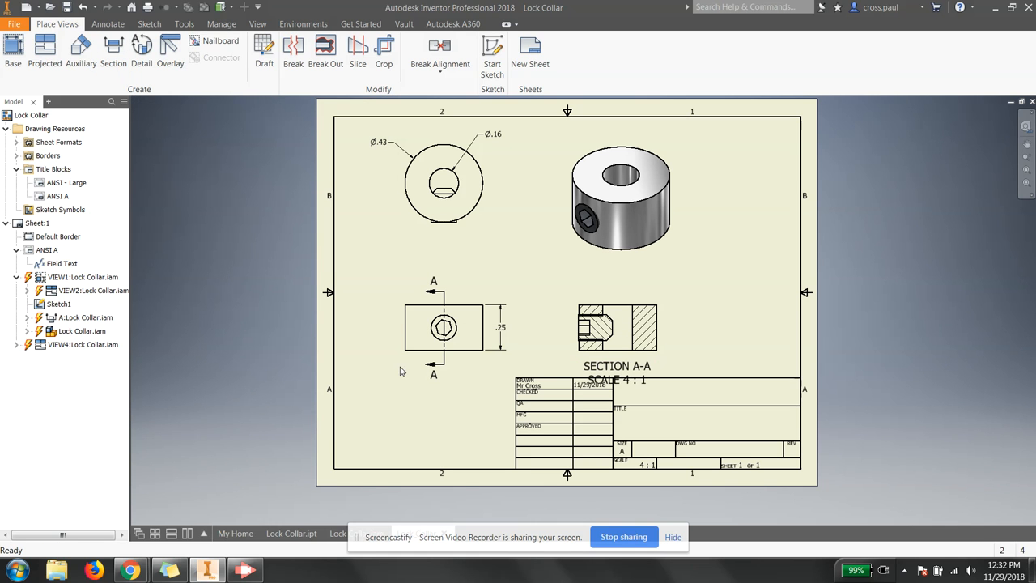
drag(413, 363, 411, 352)
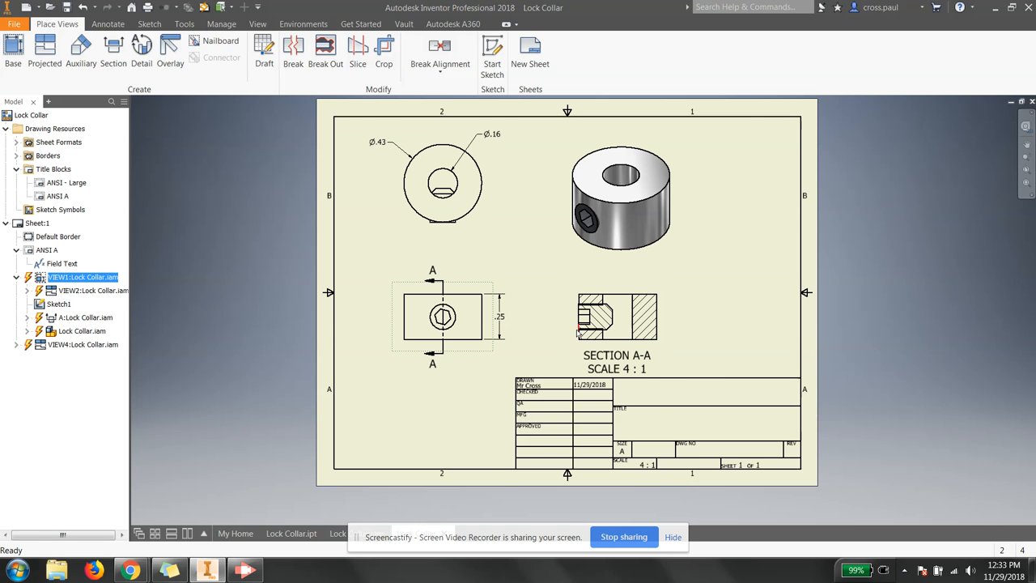
scroll(579, 334, down, 5)
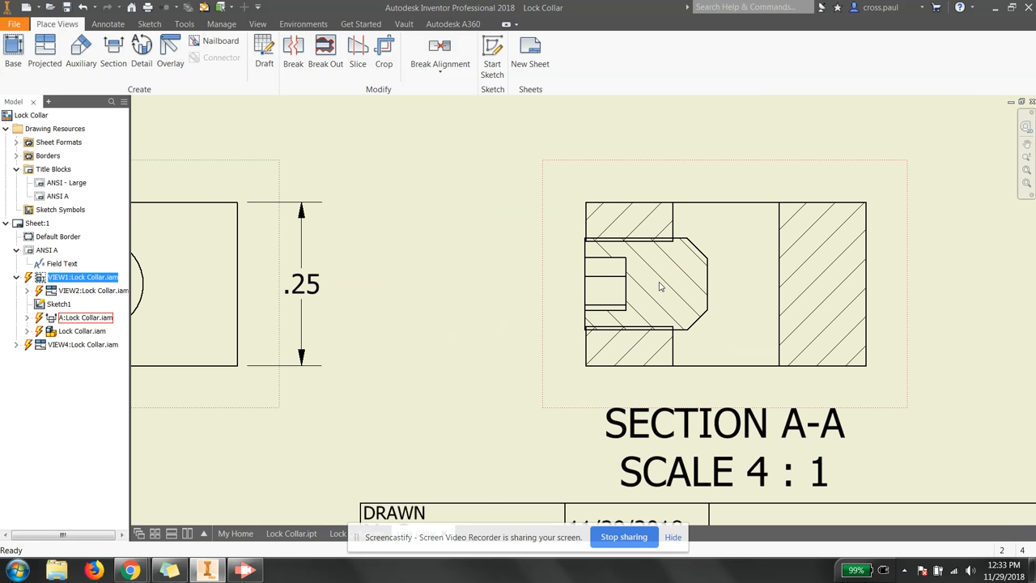
scroll(652, 293, up, 5)
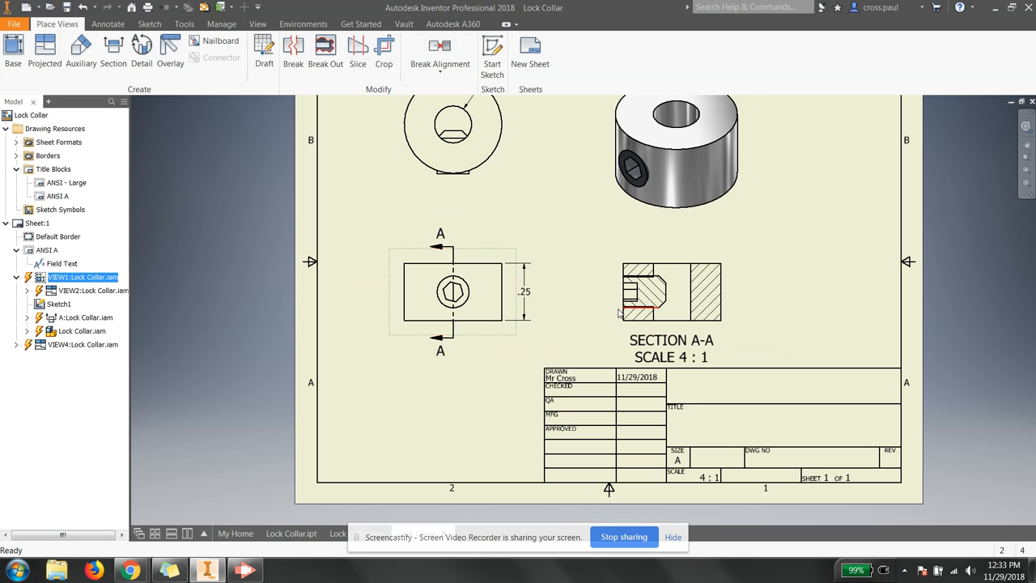
scroll(648, 291, down, 8)
scroll(577, 259, up, 8)
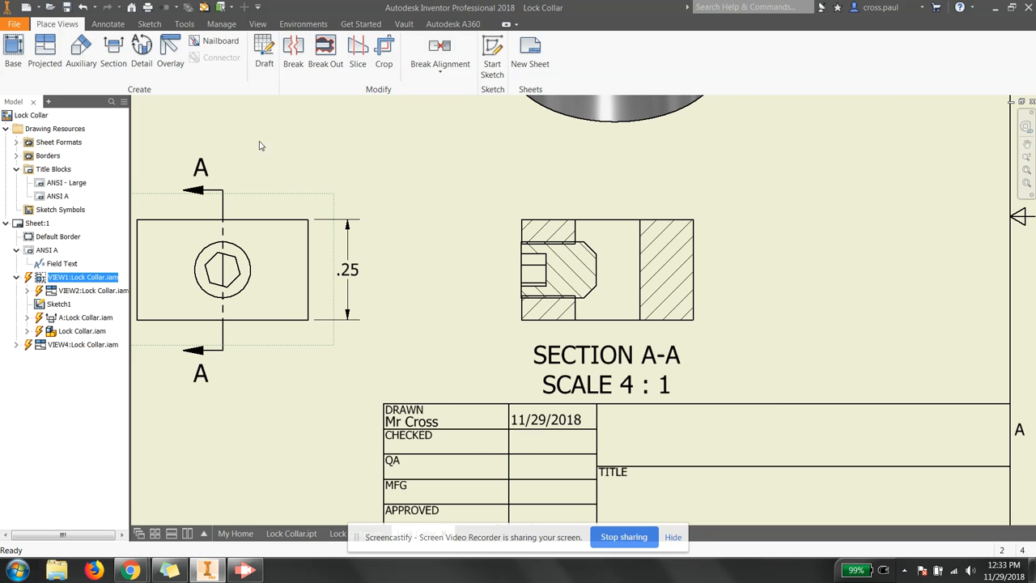
scroll(459, 247, up, 2)
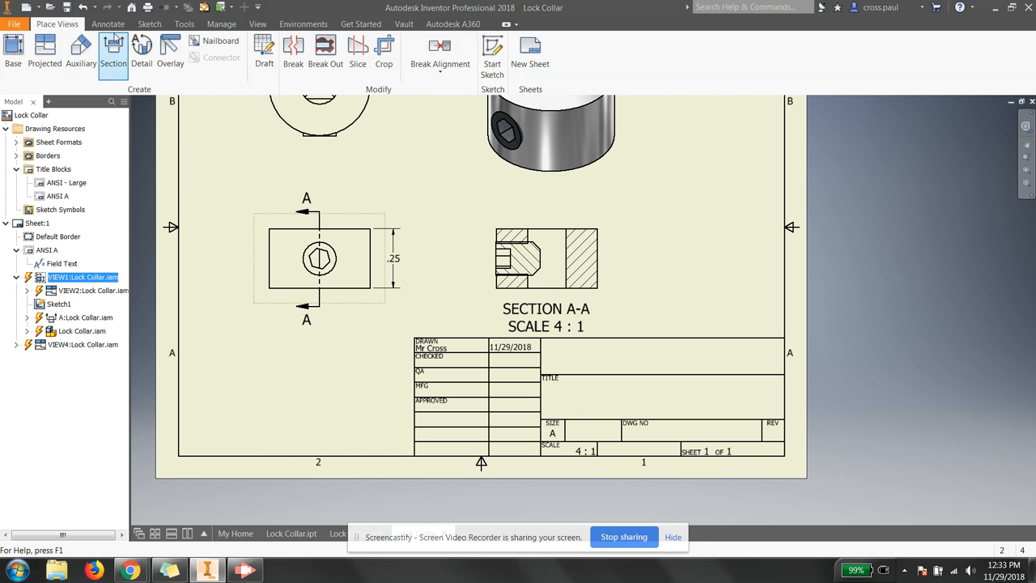
click(112, 25)
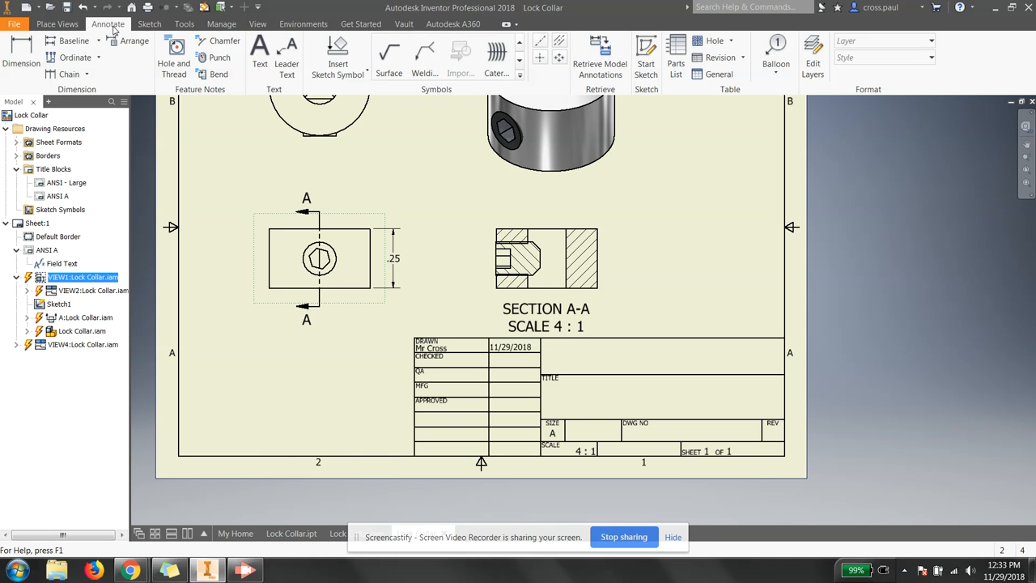
click(540, 59)
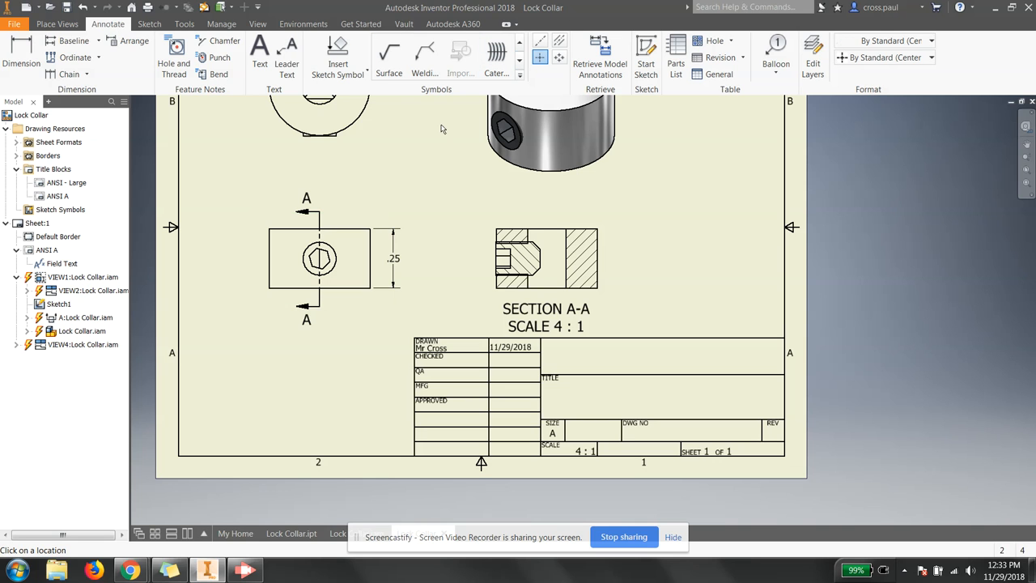
click(341, 257)
scroll(450, 268, down, 3)
scroll(434, 167, up, 5)
scroll(396, 129, down, 4)
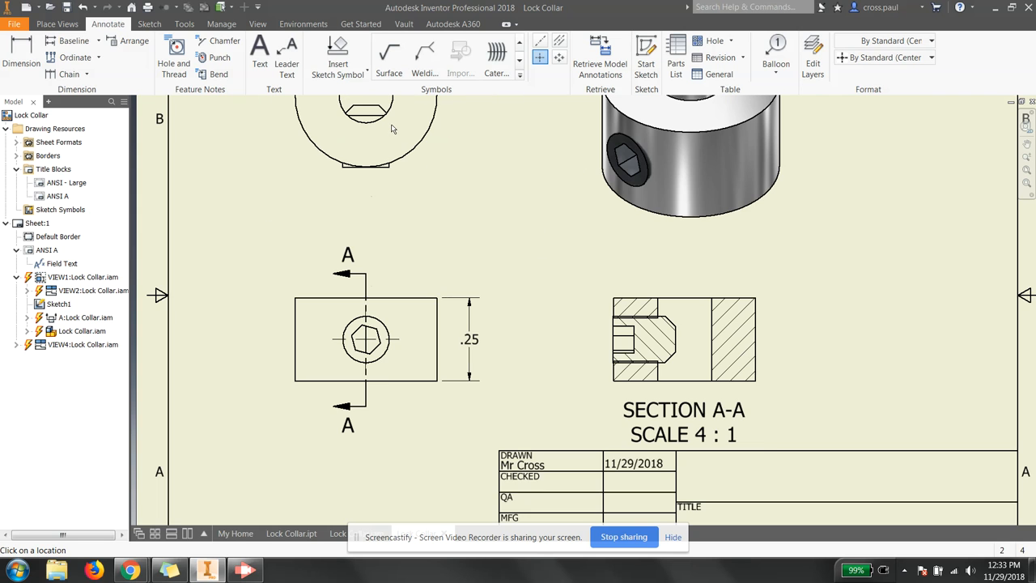
scroll(443, 296, up, 1)
scroll(475, 308, down, 1)
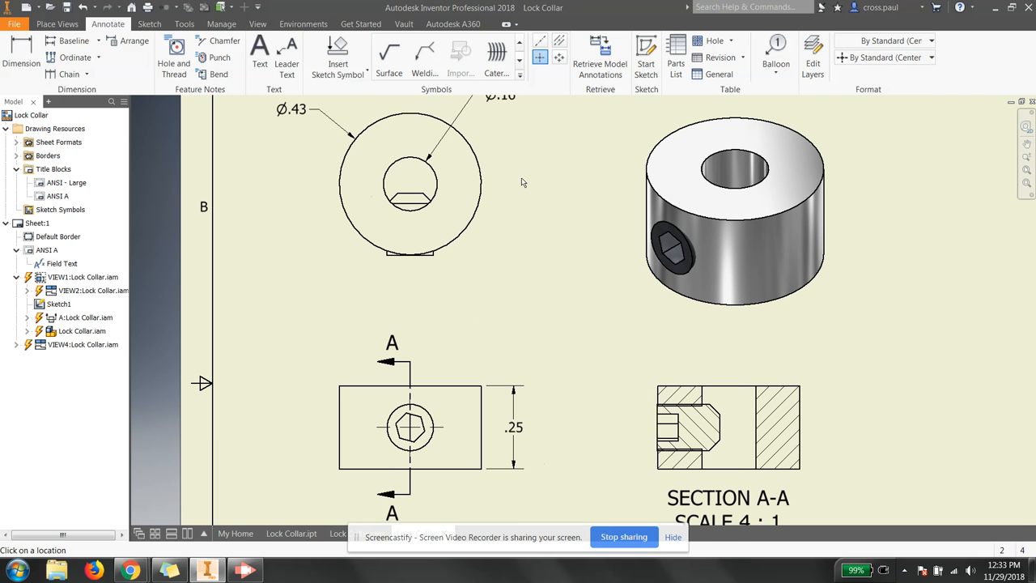
click(560, 42)
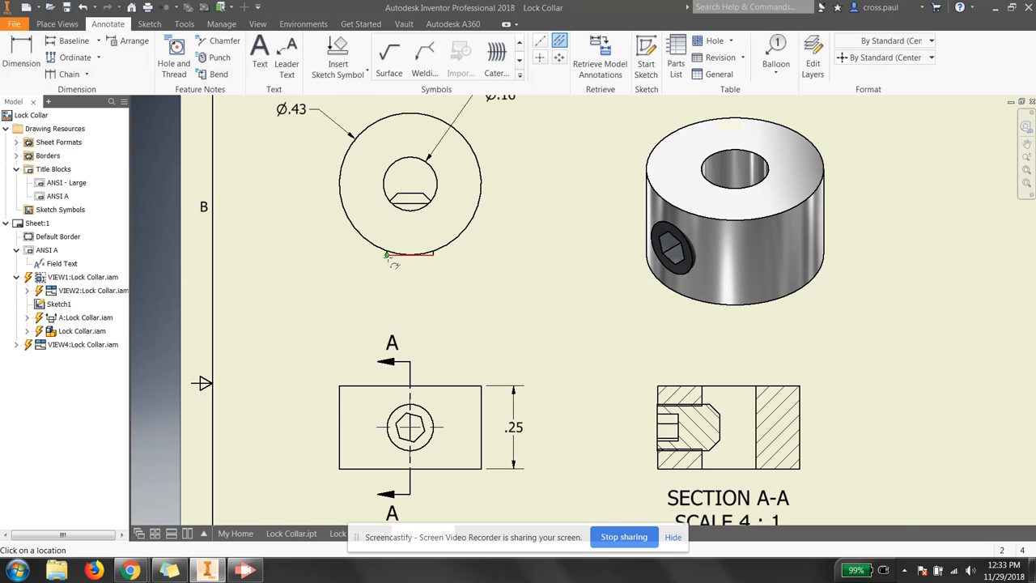
scroll(387, 256, up, 5)
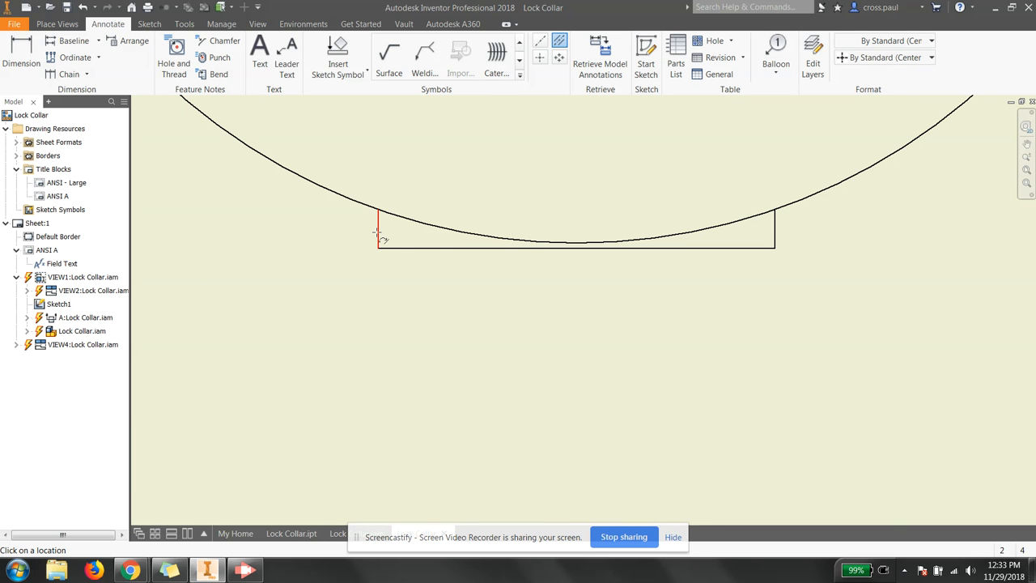
click(776, 235)
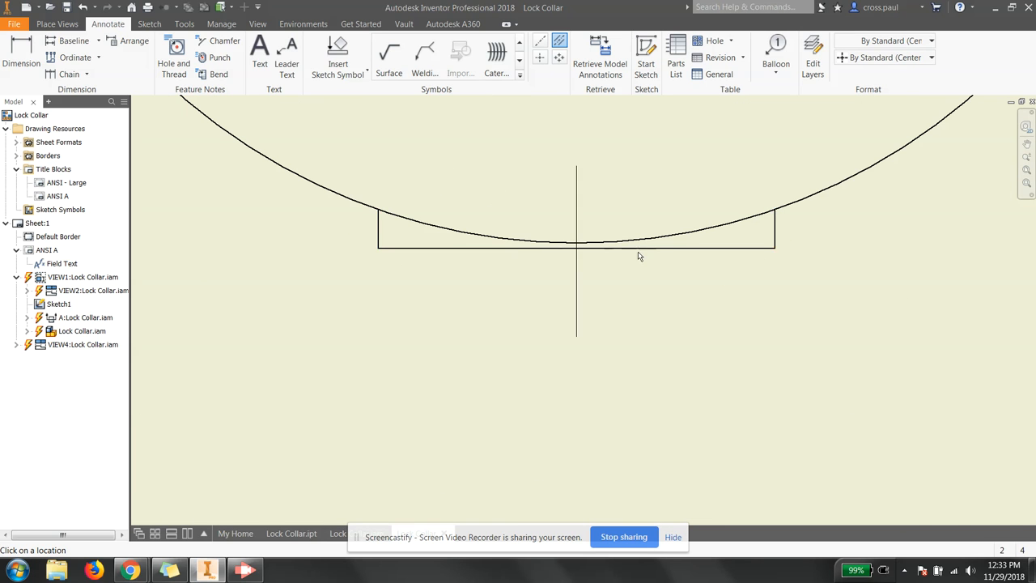
scroll(639, 254, down, 5)
scroll(636, 217, up, 3)
scroll(636, 216, down, 5)
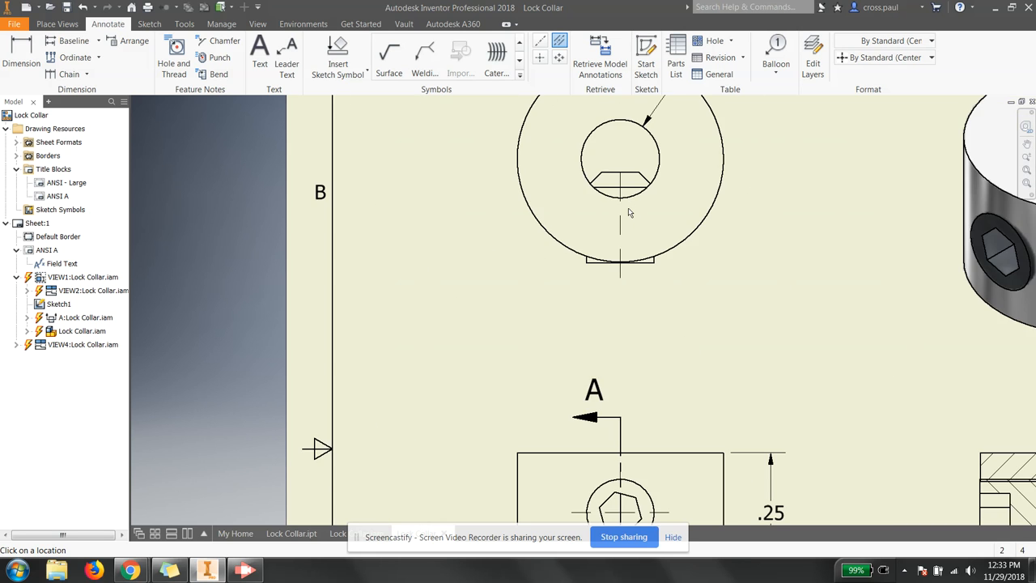
scroll(753, 332, up, 4)
scroll(756, 335, up, 3)
scroll(764, 211, down, 1)
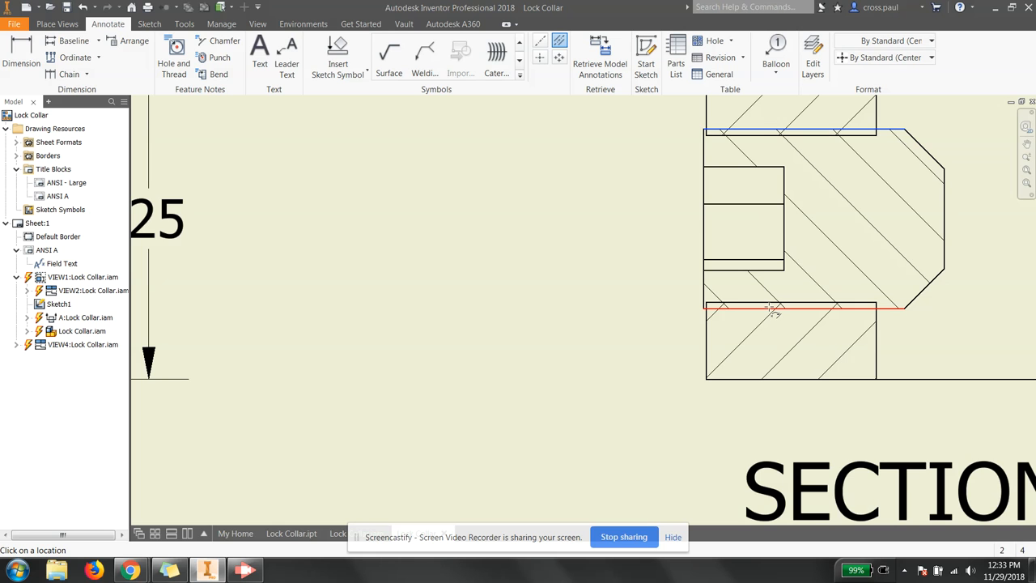
scroll(629, 278, down, 3)
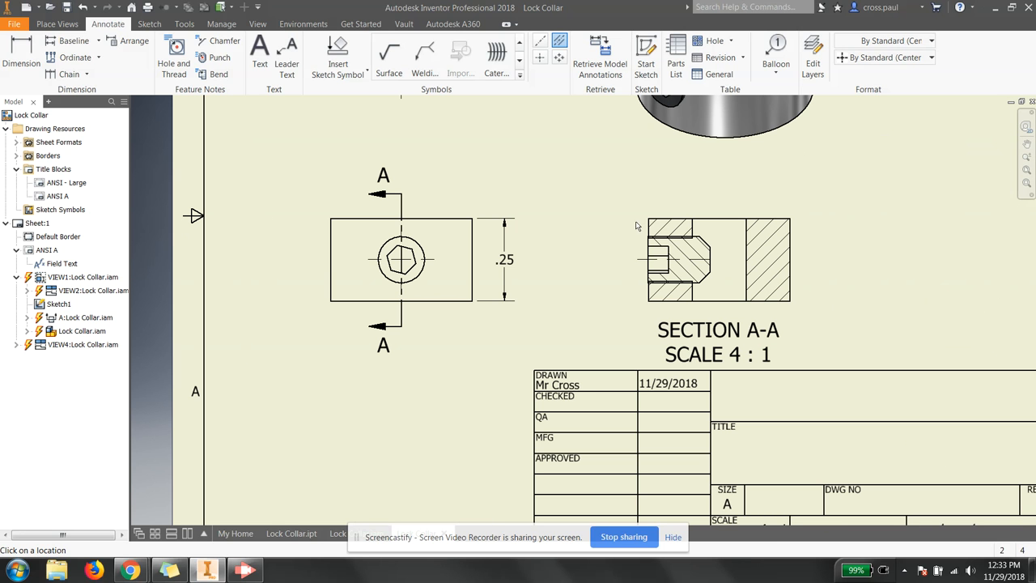
right_click(590, 197)
click(574, 211)
scroll(513, 248, down, 4)
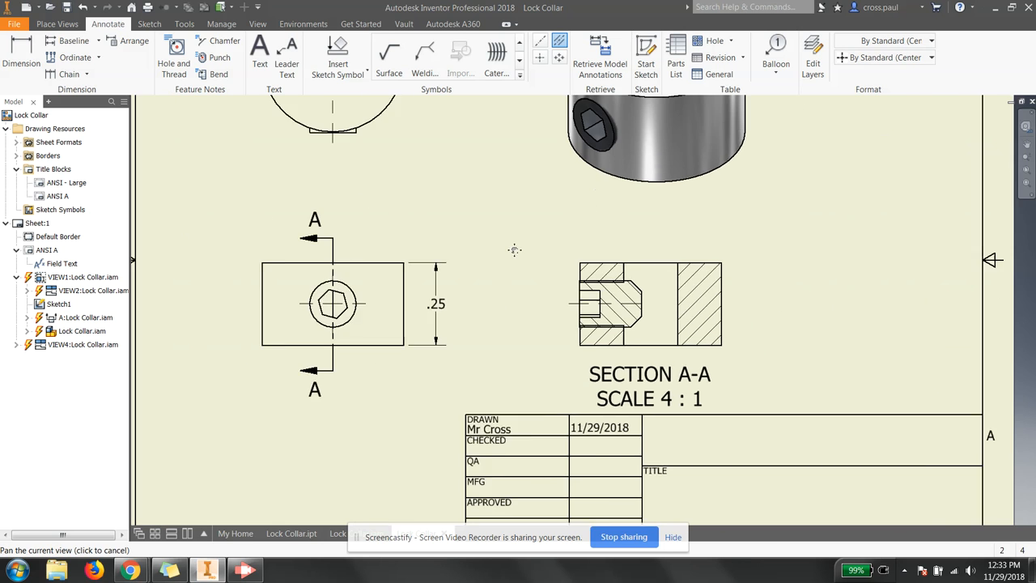
middle_drag(464, 278, 477, 295)
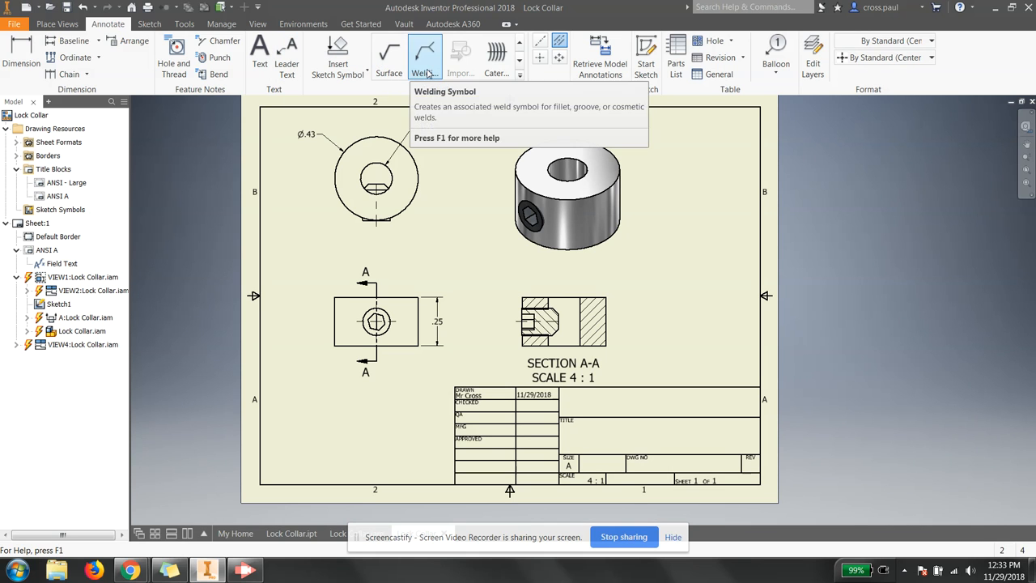
Step: Attach the 8-32 UNC - 2B ⊽ .33 thread note to the hole in section A-A
click(521, 76)
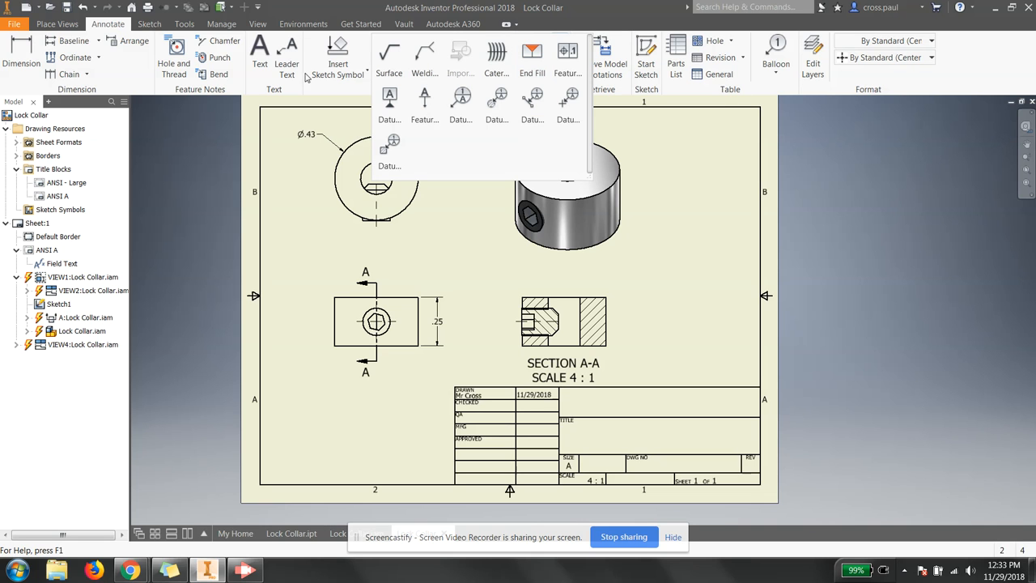
click(176, 55)
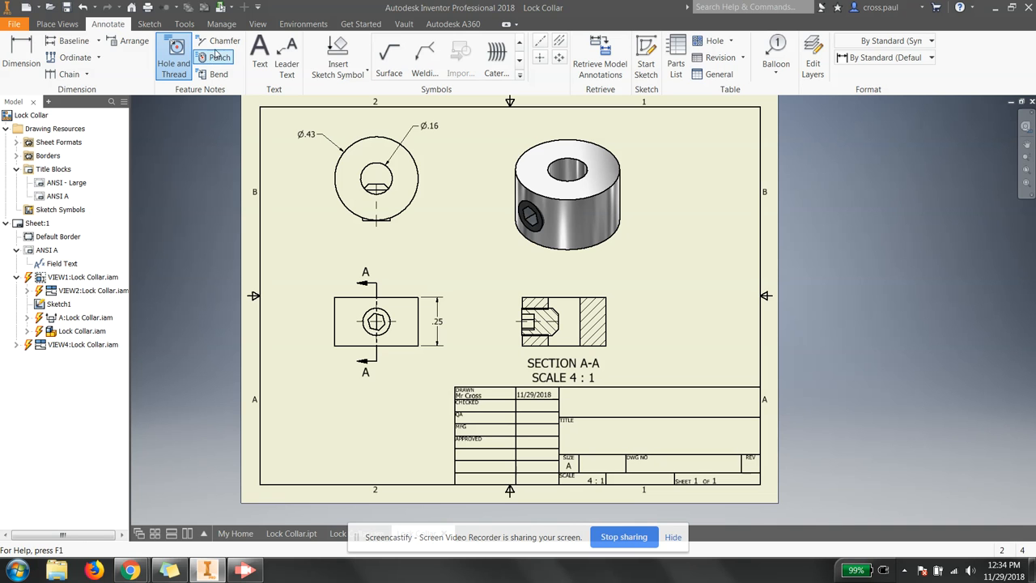
scroll(540, 346, up, 5)
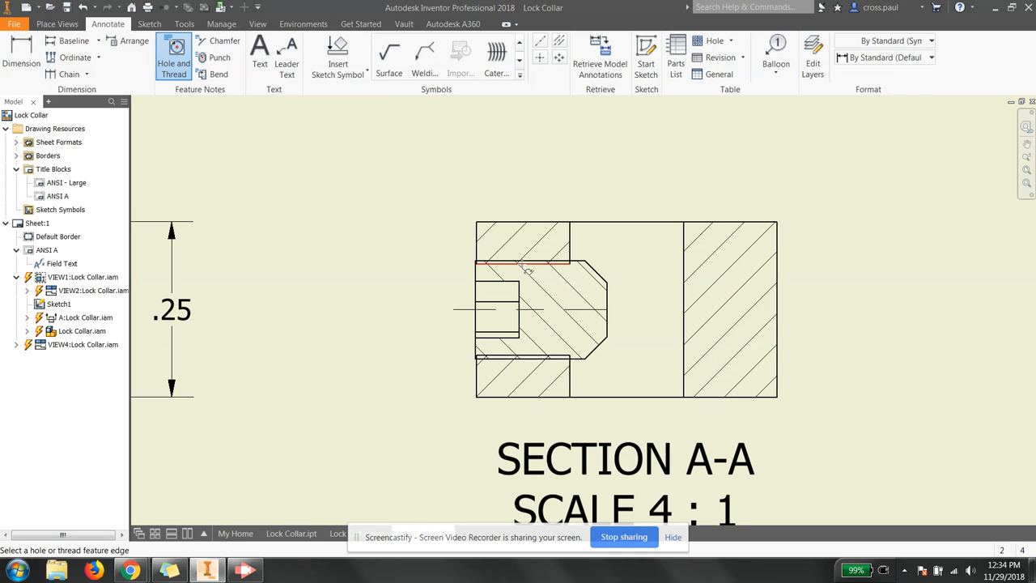
click(523, 266)
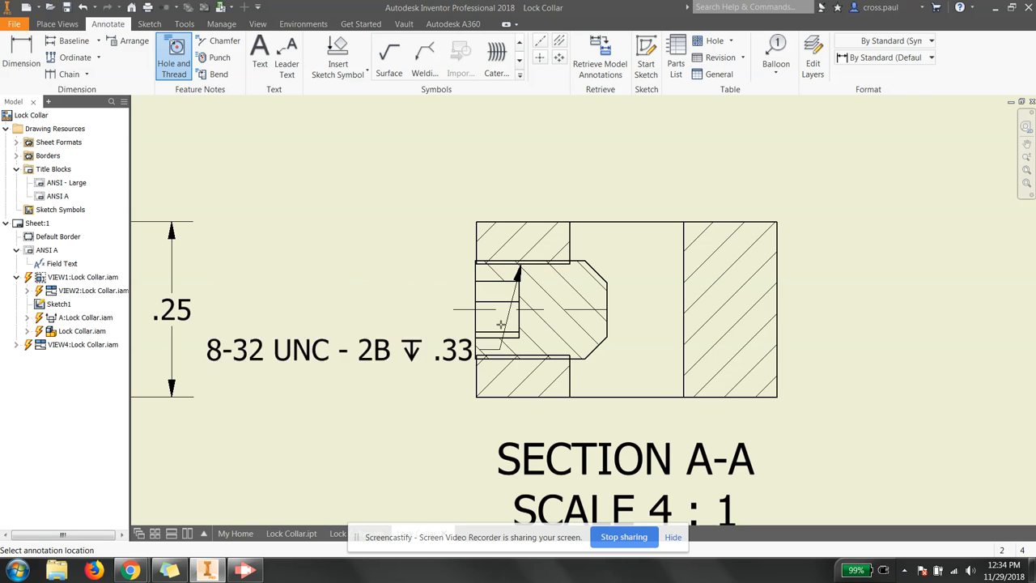
click(487, 165)
scroll(380, 261, down, 5)
scroll(379, 261, up, 5)
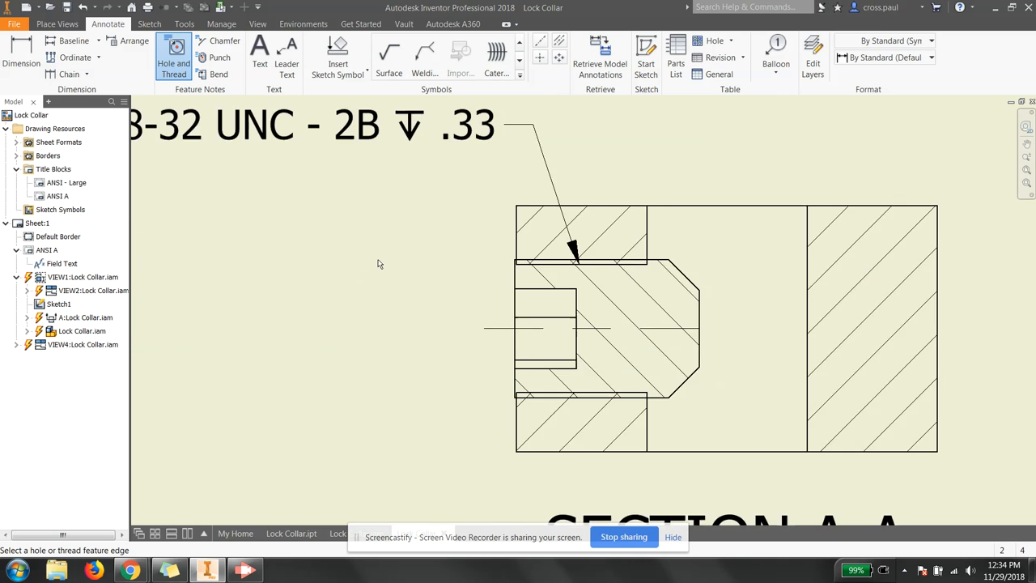
scroll(379, 259, down, 3)
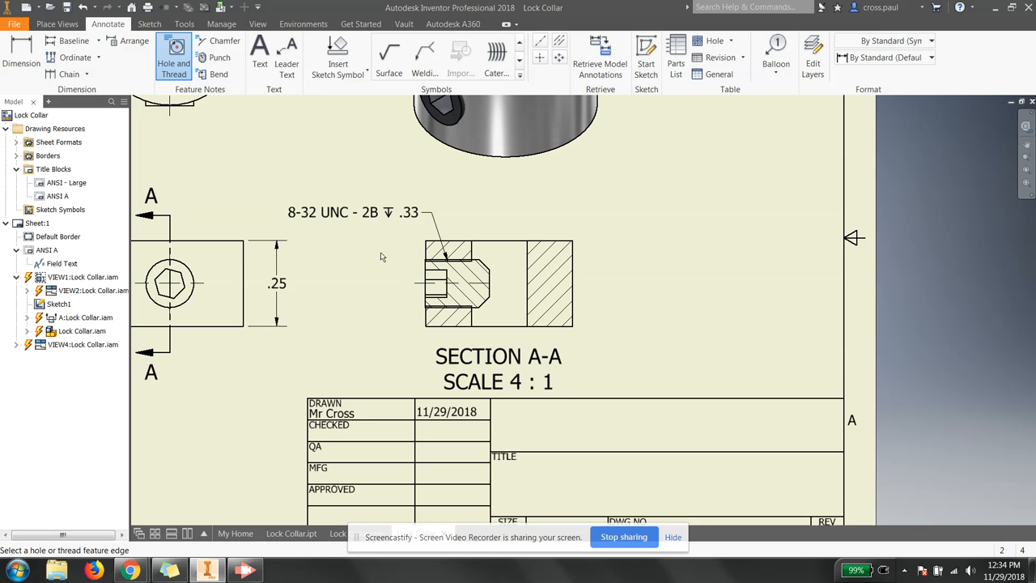
right_click(387, 178)
click(396, 226)
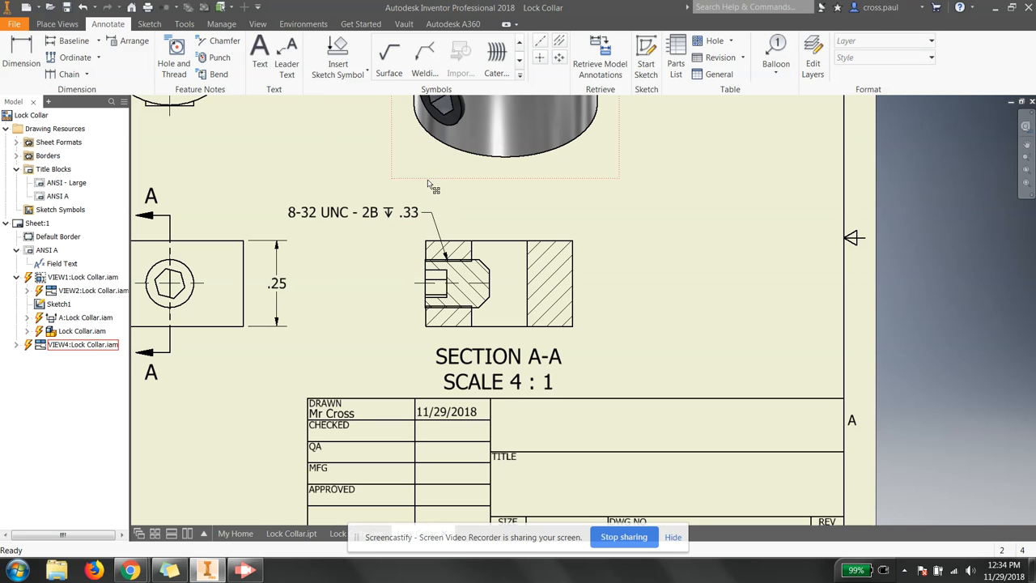
Step: Move section A-A right and reposition the thread note and its leader onto the hole edge
middle_drag(429, 279, 467, 270)
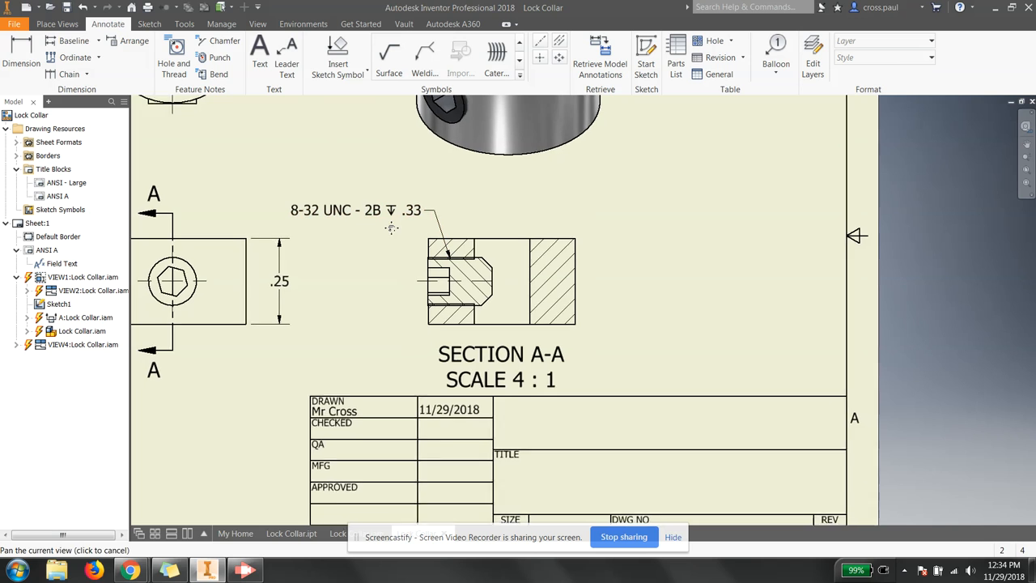
click(481, 320)
drag(457, 337, 502, 328)
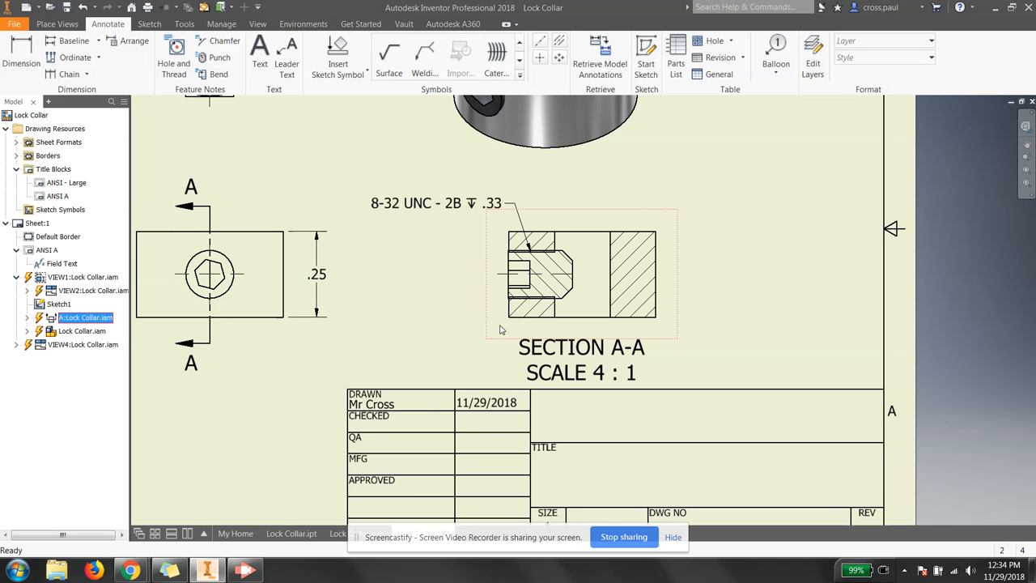
click(516, 216)
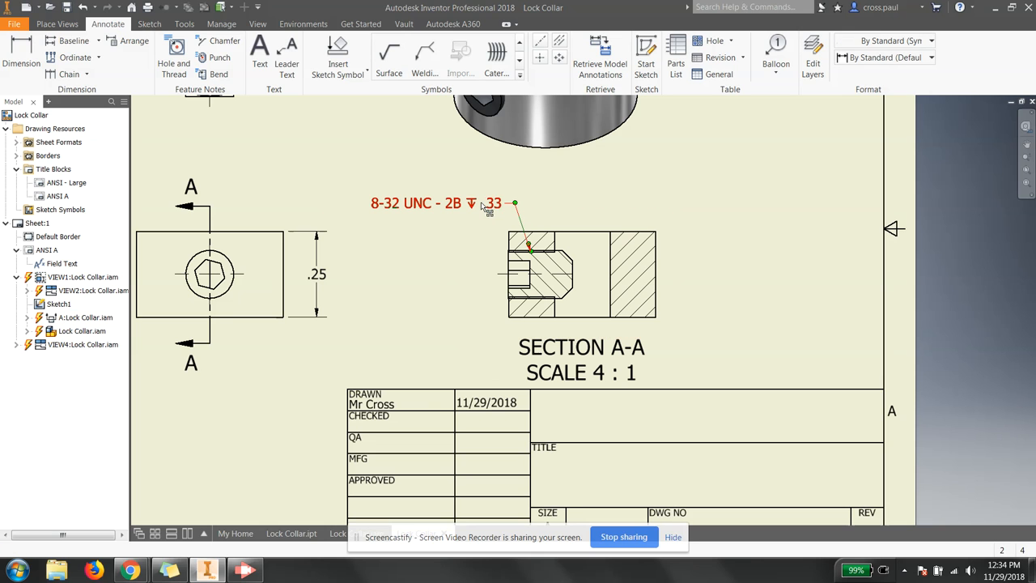
drag(460, 209, 427, 206)
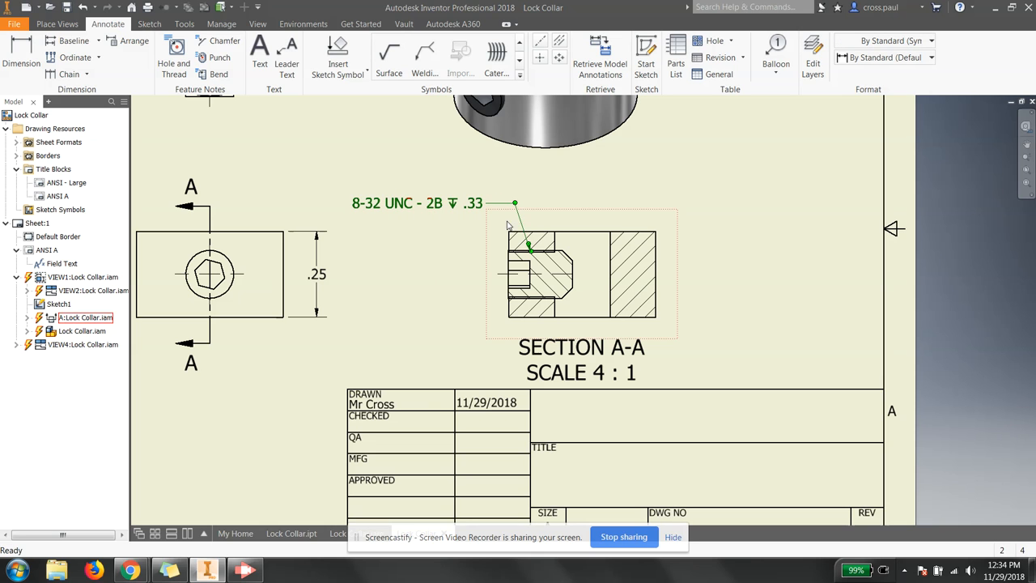
drag(508, 208, 497, 207)
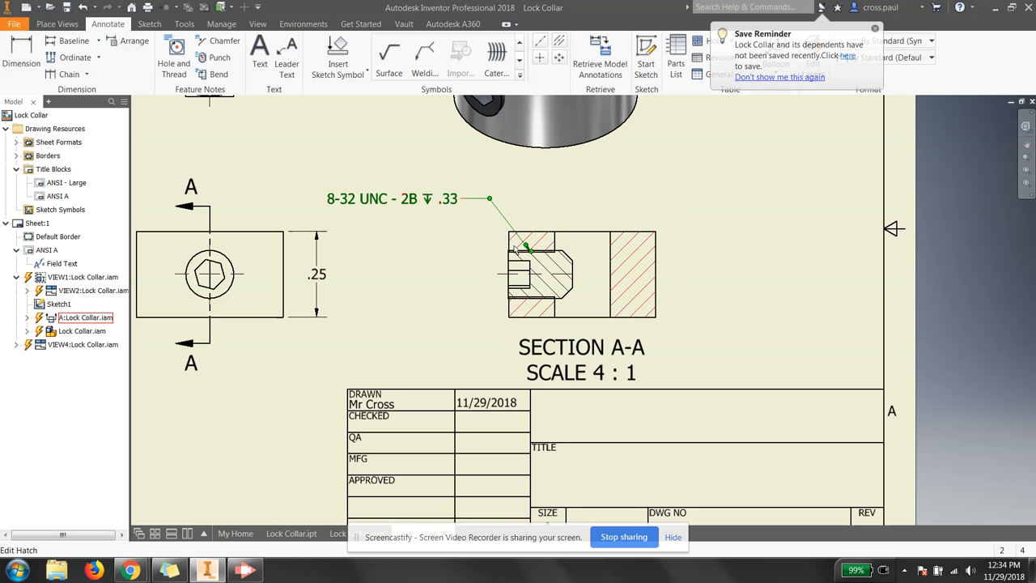
drag(537, 257, 504, 245)
click(436, 274)
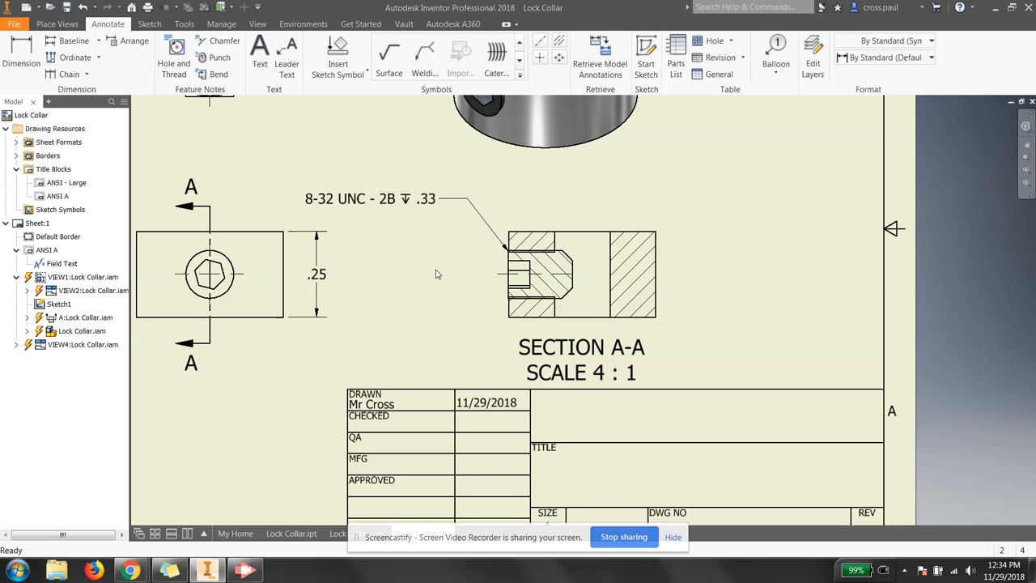
Step: Review the thread note text and close it unchanged
double_click(361, 203)
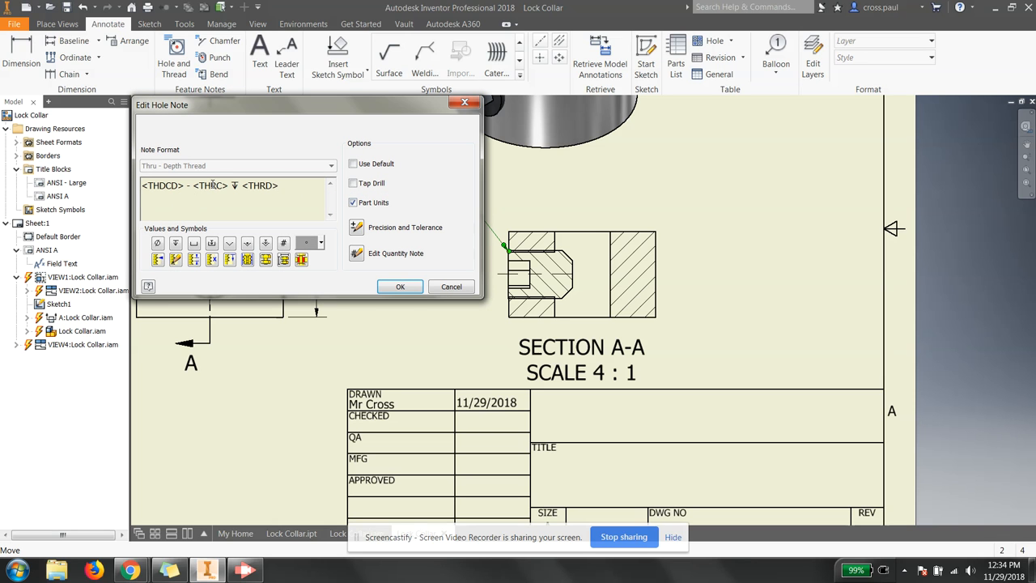
click(396, 287)
scroll(387, 261, down, 2)
scroll(412, 258, up, 2)
scroll(527, 280, down, 2)
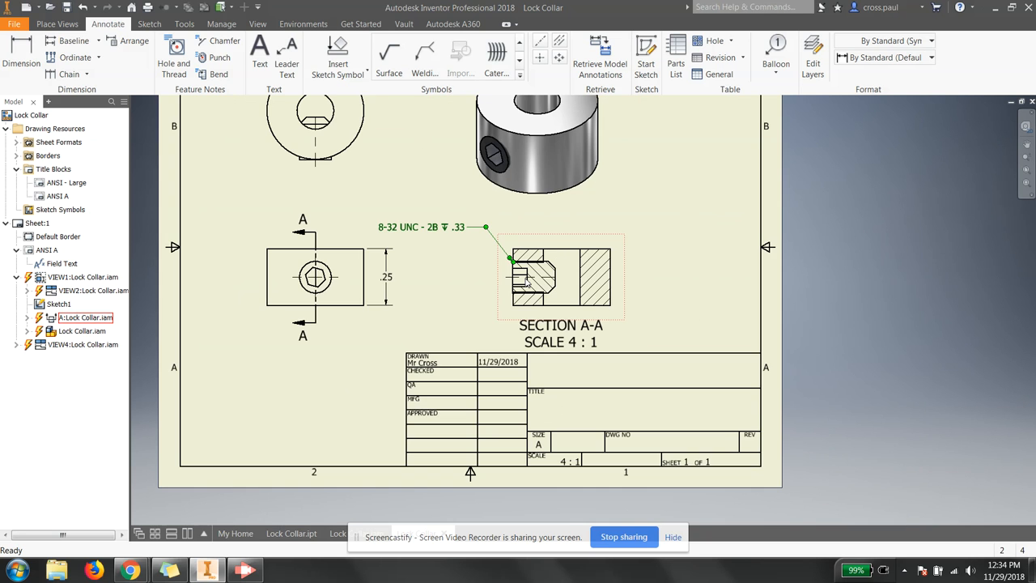
scroll(527, 280, down, 3)
scroll(370, 143, up, 5)
scroll(356, 125, down, 2)
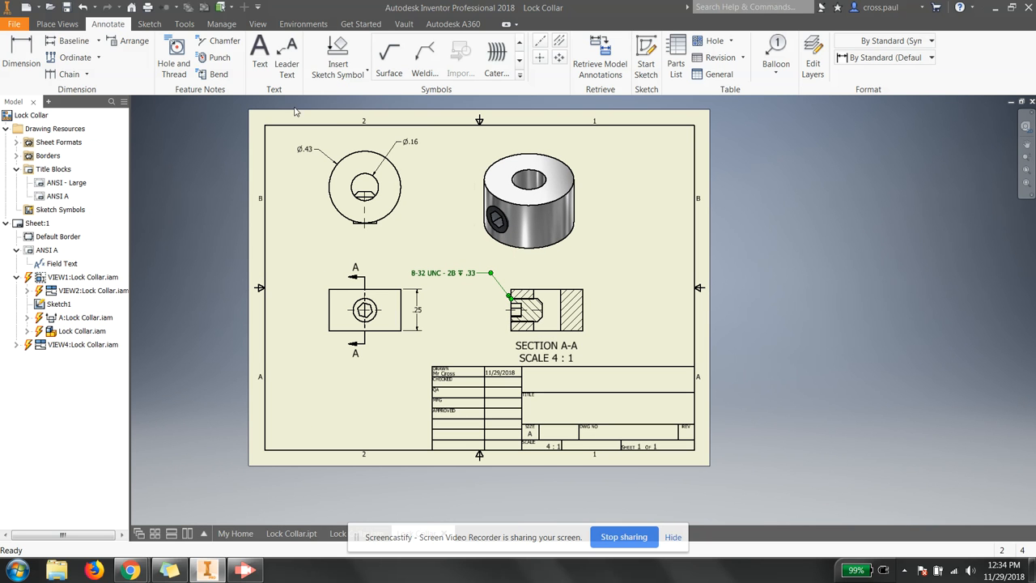
Step: Insert a parts list sourced from Lock Collar.iam, enabling its BOM view, and place it on the sheet
click(676, 48)
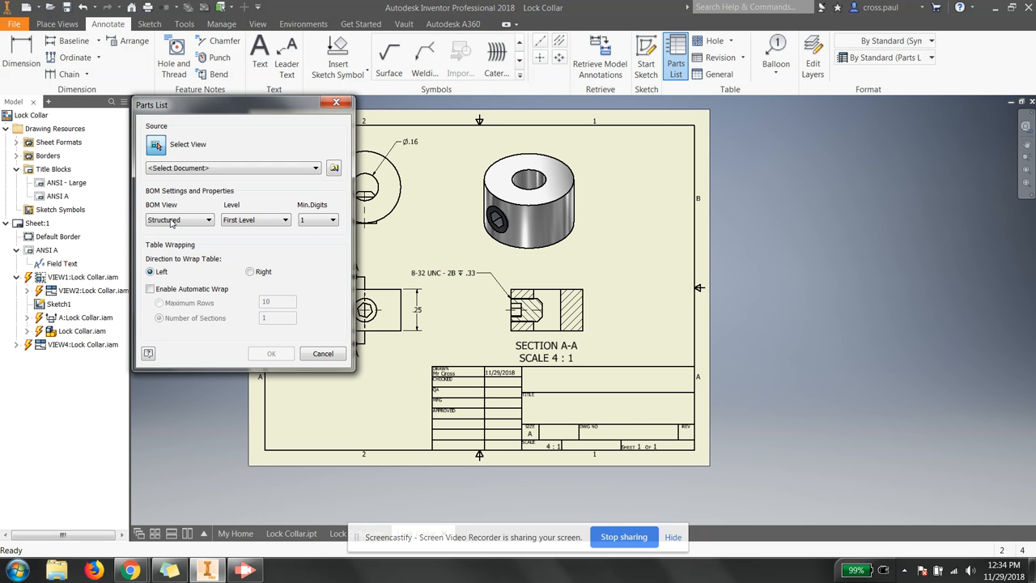
click(187, 169)
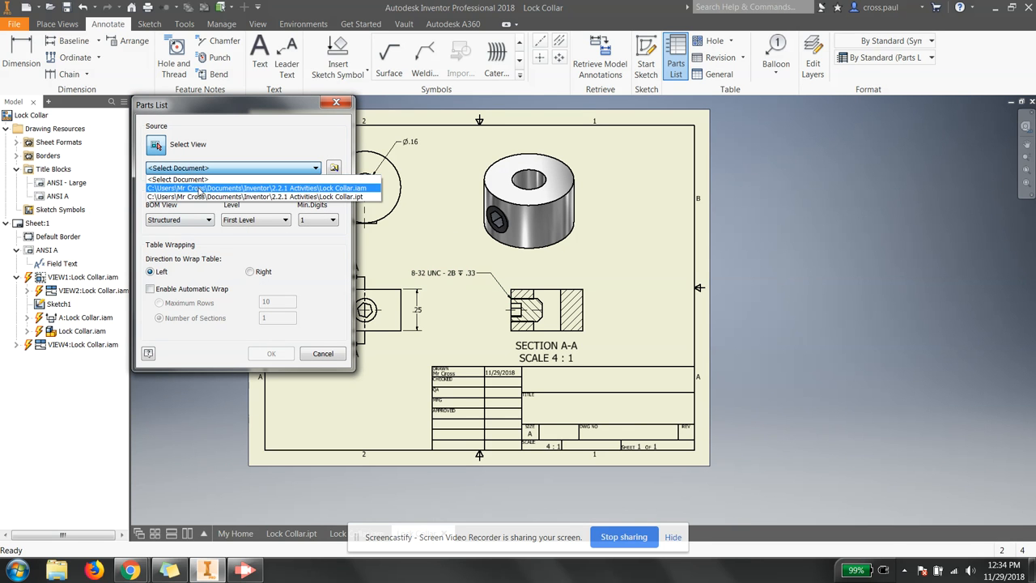
click(201, 188)
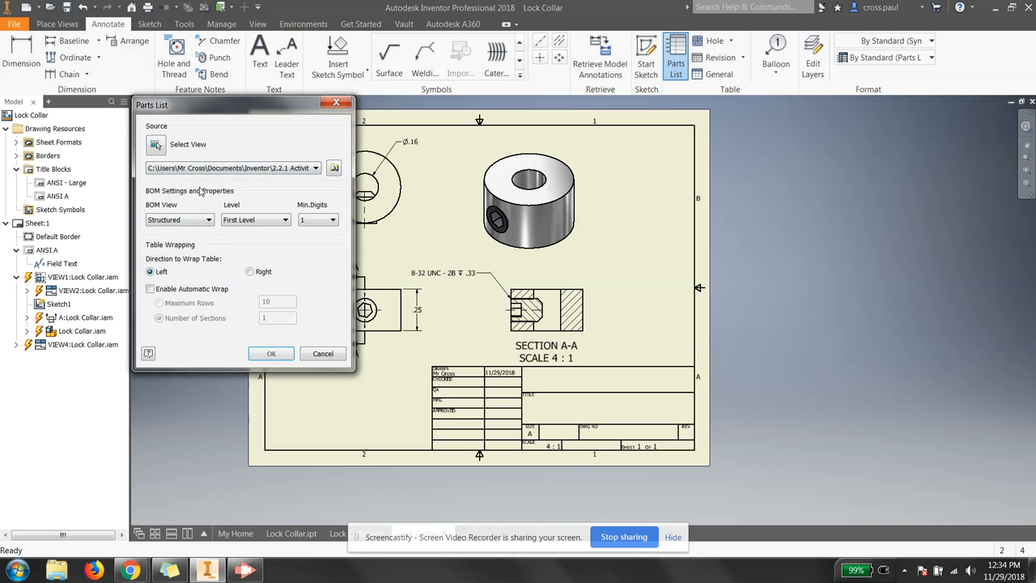
click(271, 359)
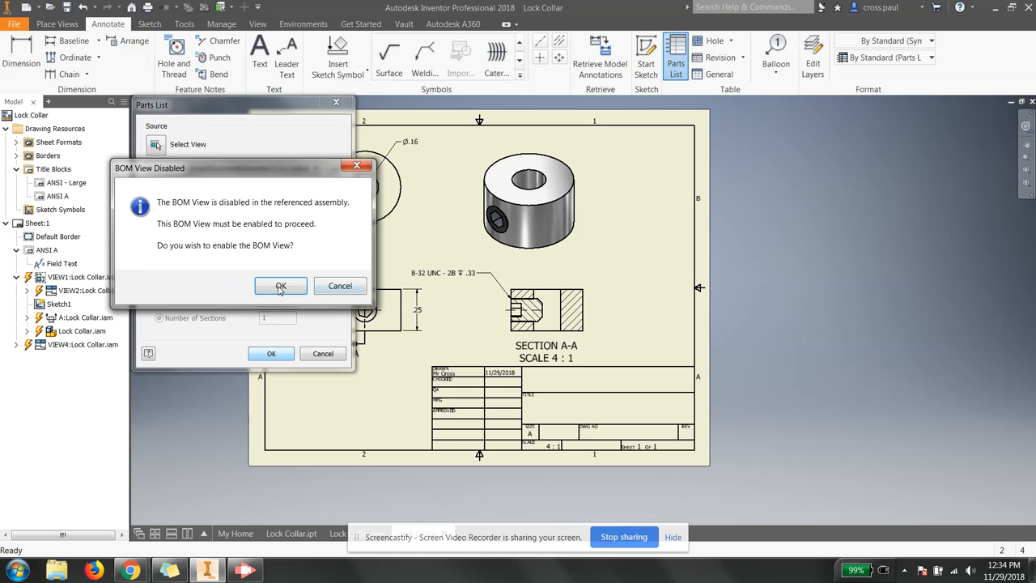
click(280, 287)
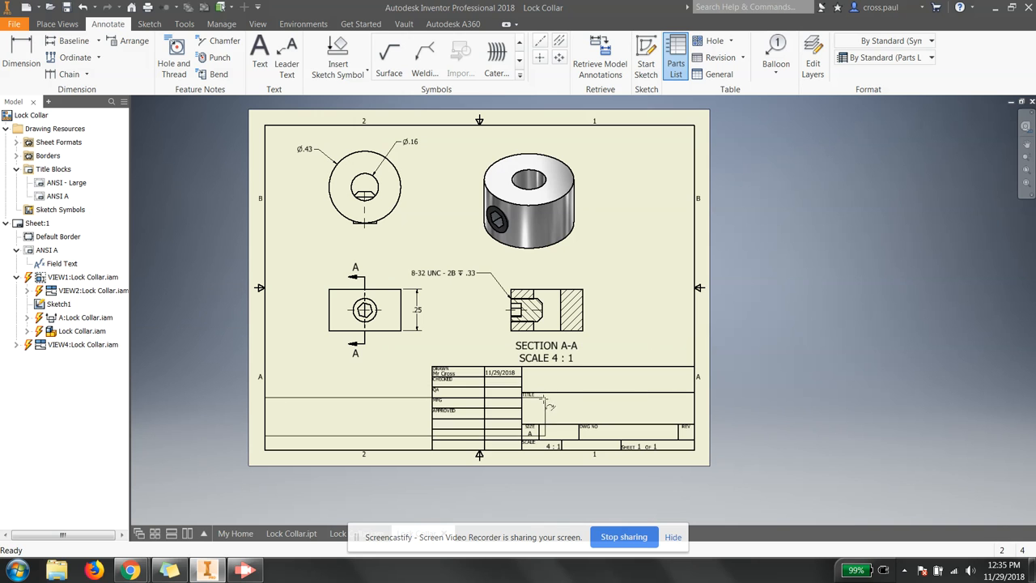
click(896, 252)
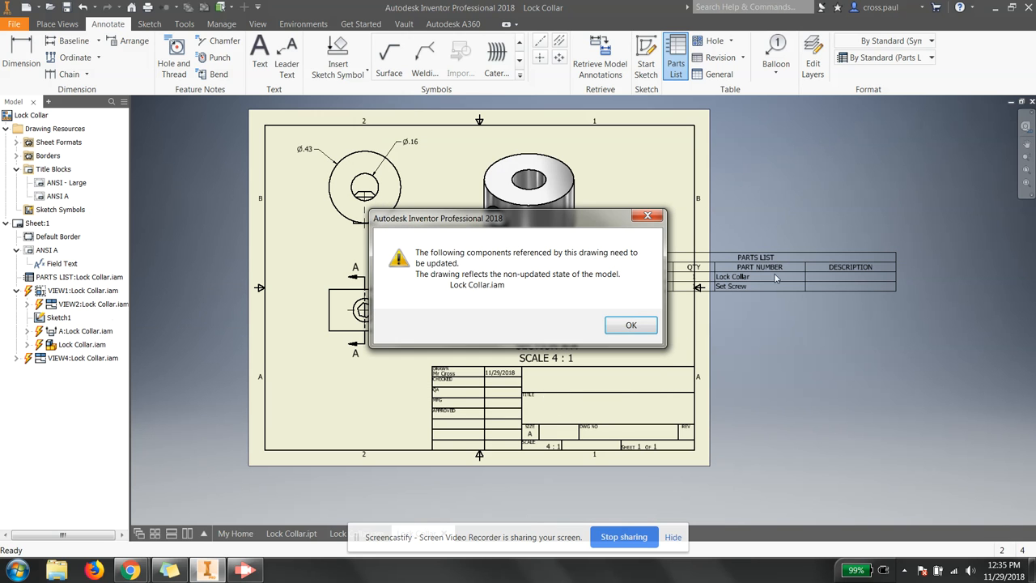
click(627, 324)
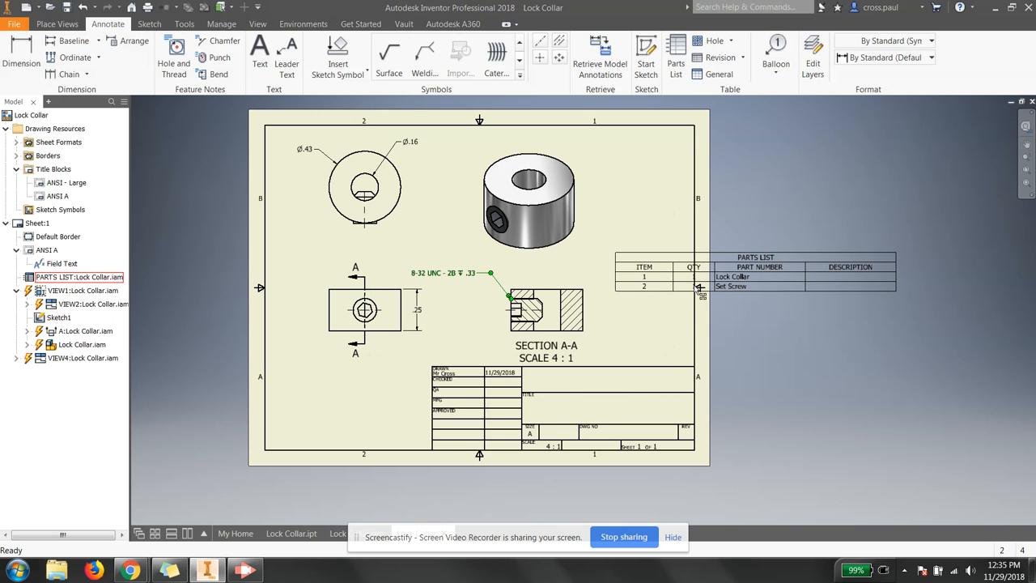
Step: Open the placed Lock Collar and Set Screw parts list for editing
scroll(700, 290, up, 3)
scroll(700, 286, down, 5)
scroll(702, 286, up, 5)
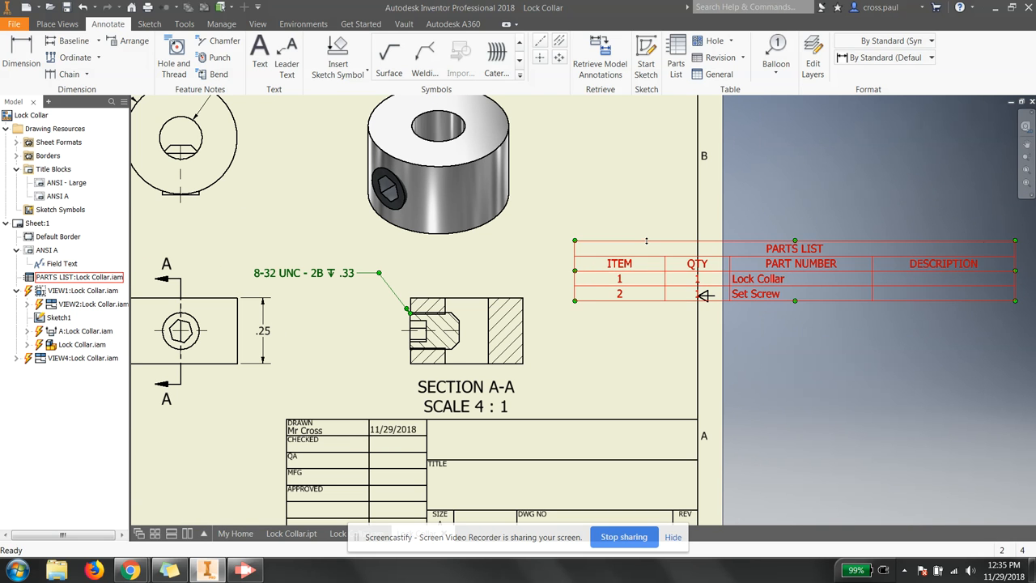
scroll(646, 240, up, 5)
scroll(838, 282, down, 3)
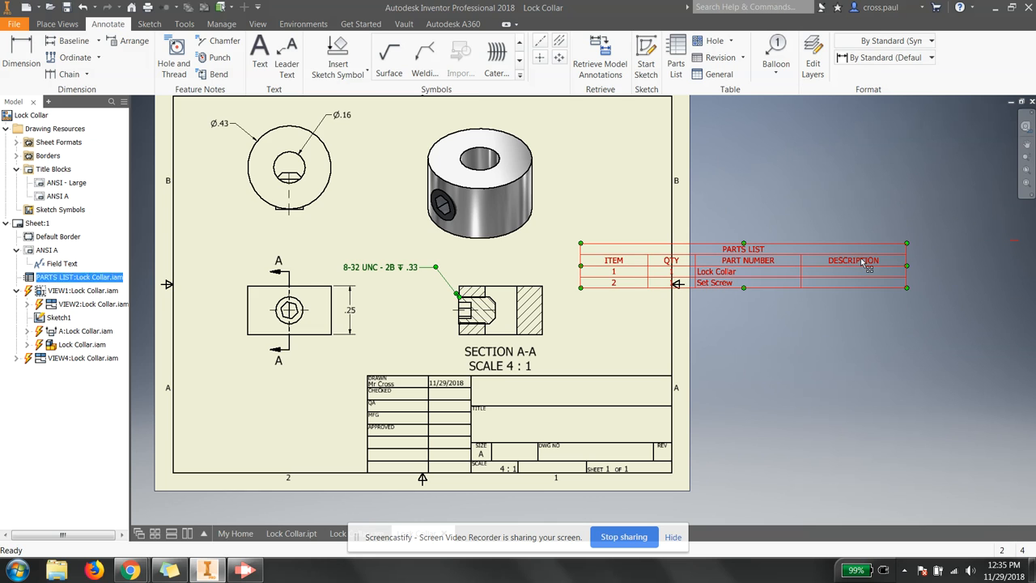
double_click(860, 257)
Step: Close the parts list editor and move the parts list to the sheet's top-right corner
click(430, 150)
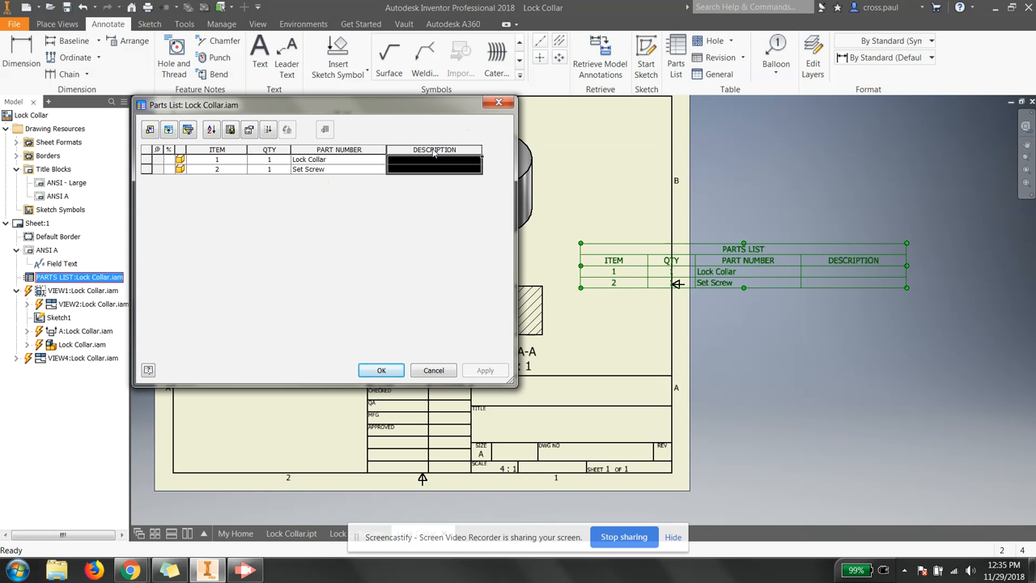
right_click(433, 152)
click(407, 208)
click(445, 374)
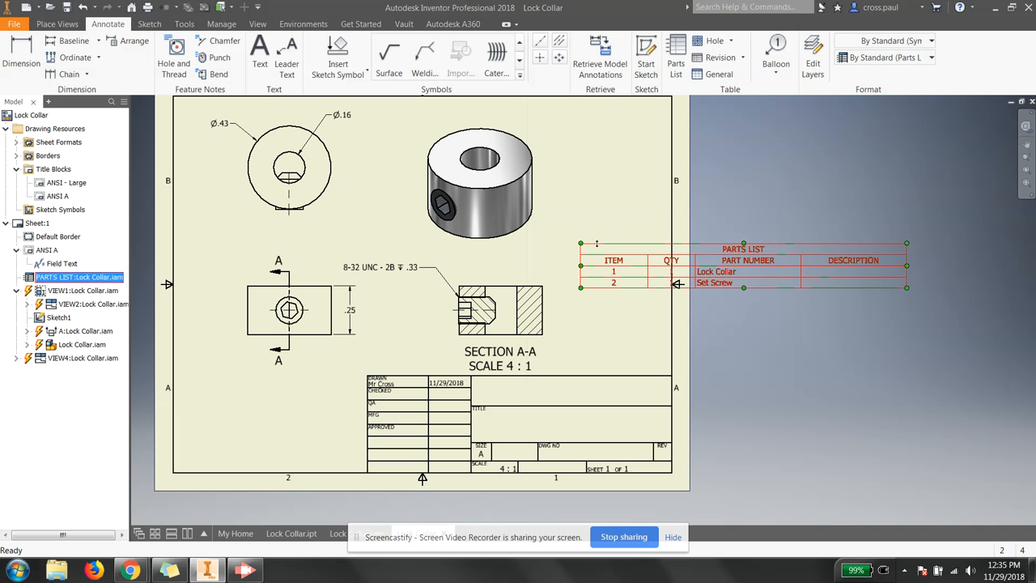
drag(609, 264, 369, 126)
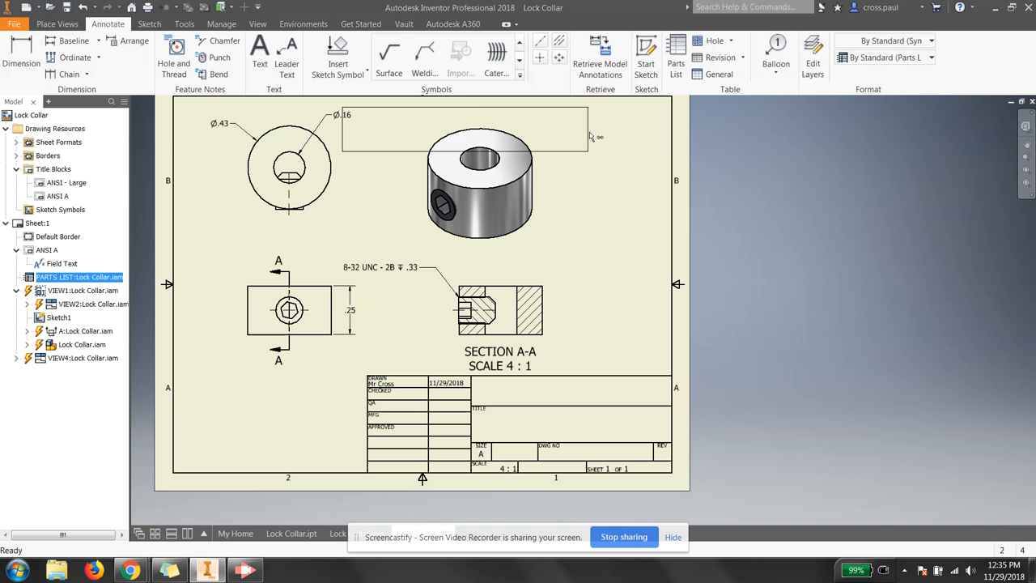
click(591, 129)
drag(551, 128, 632, 124)
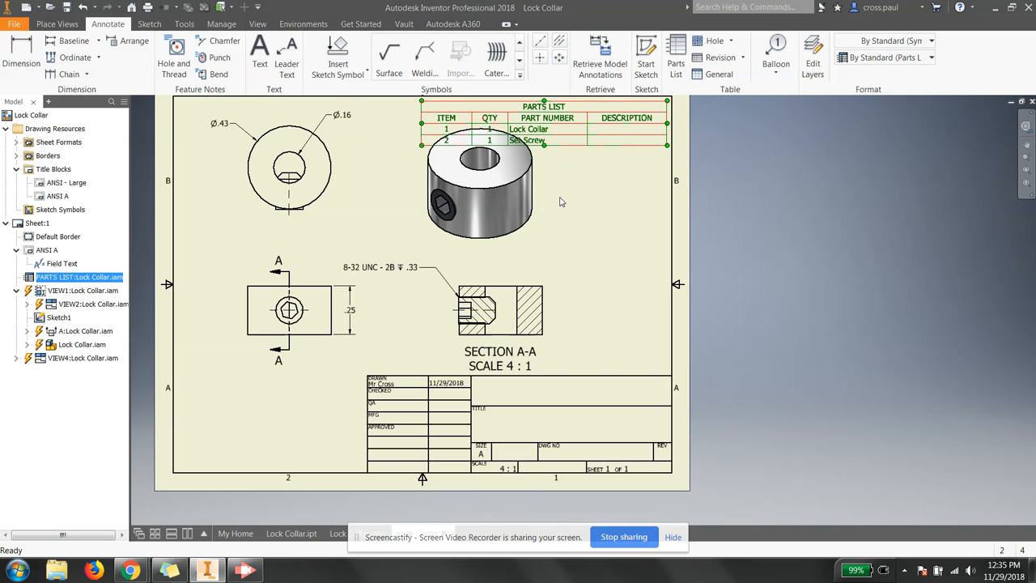
Step: Move the isometric view down and right, below the parts list
click(525, 231)
drag(535, 254, 618, 292)
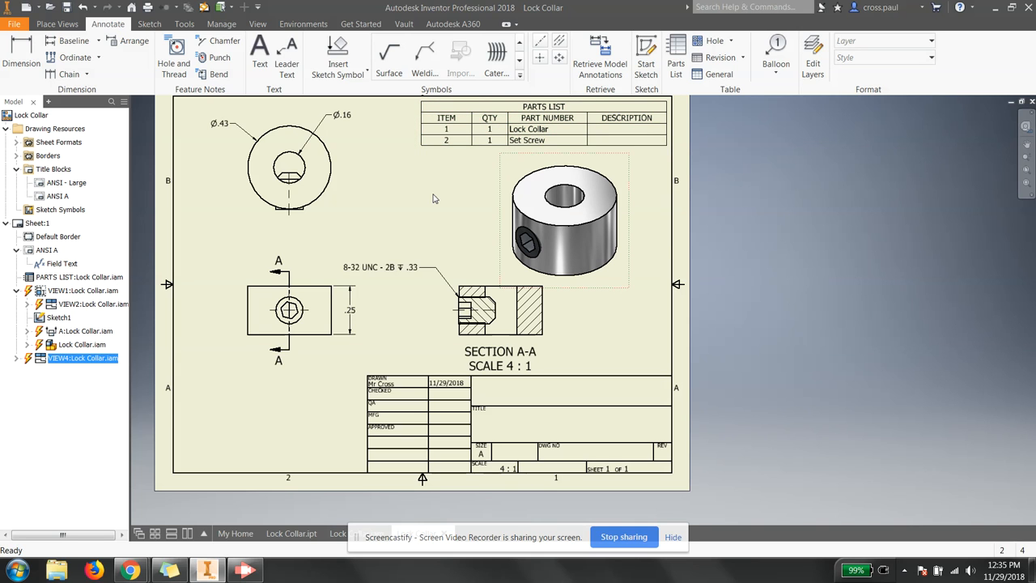
click(575, 126)
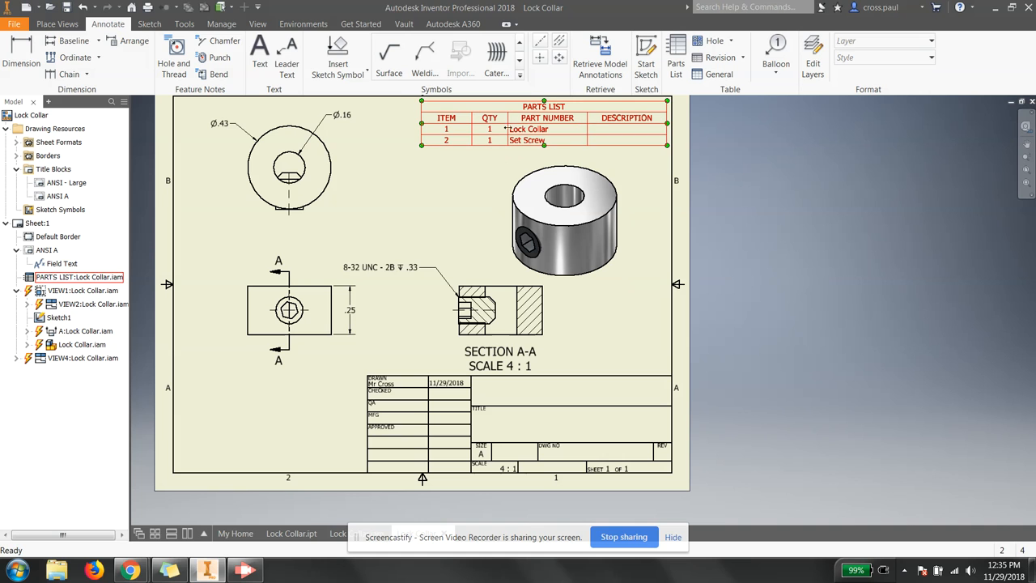
Step: Enter 'Mild Steel' as the DESCRIPTION for both the Lock Collar and Set Screw rows
double_click(532, 135)
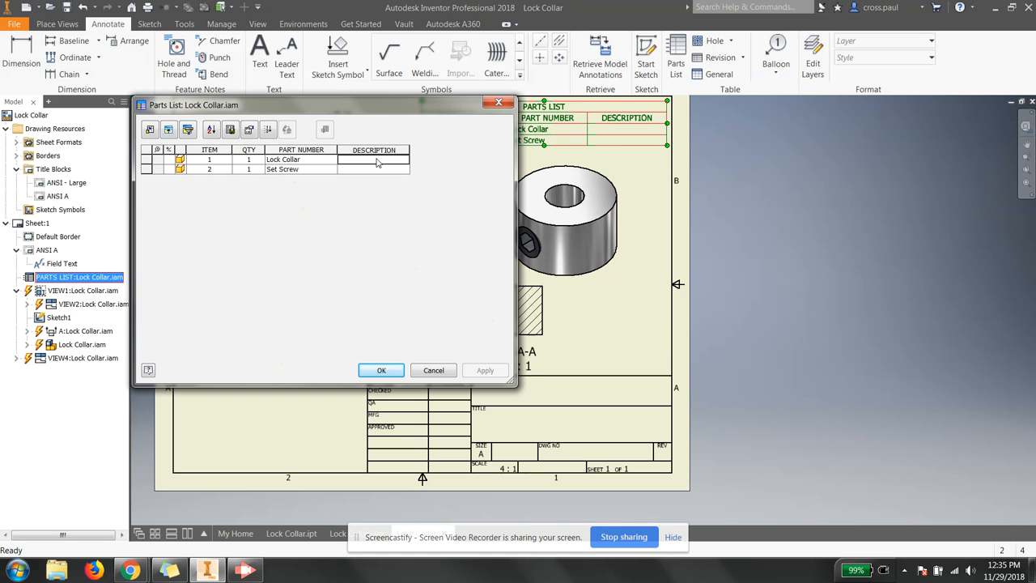
click(376, 160)
text(Mild Ste)
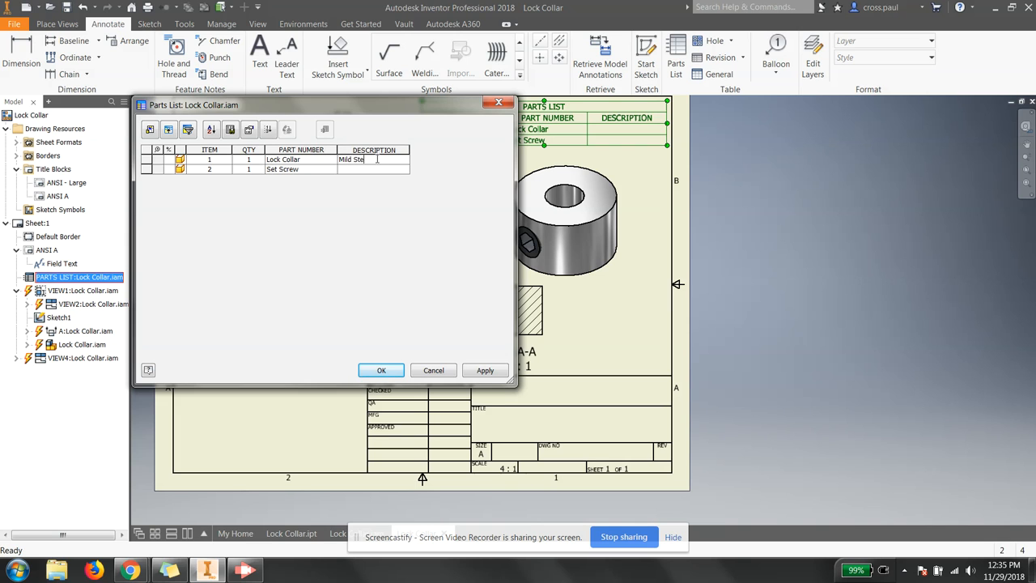
text(el)
key(Return)
text(Mi)
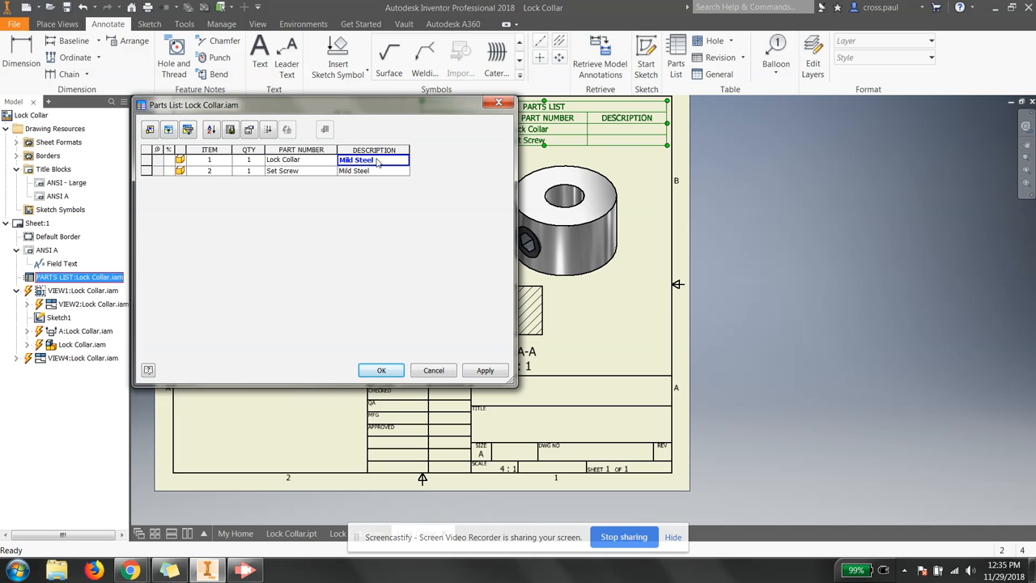
click(485, 370)
click(381, 370)
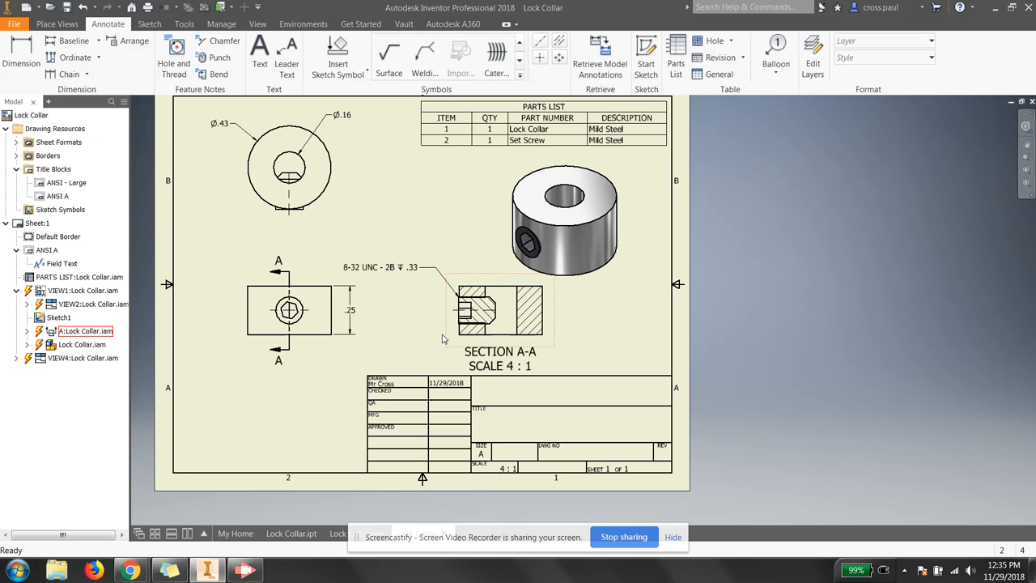
Step: Add the text 'Lock Collar Assembly' in the title block's TITLE field
click(259, 56)
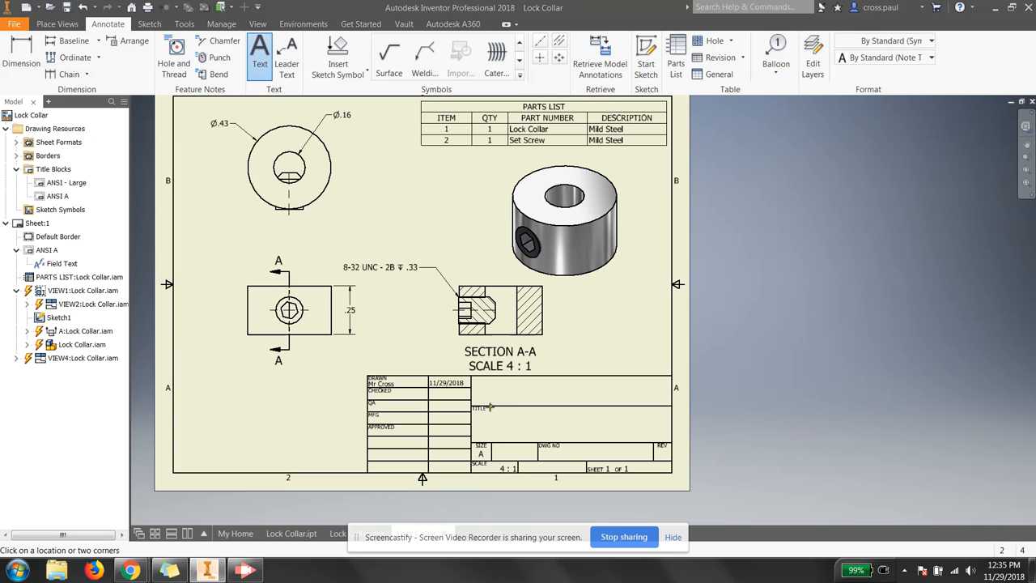
drag(480, 413, 599, 430)
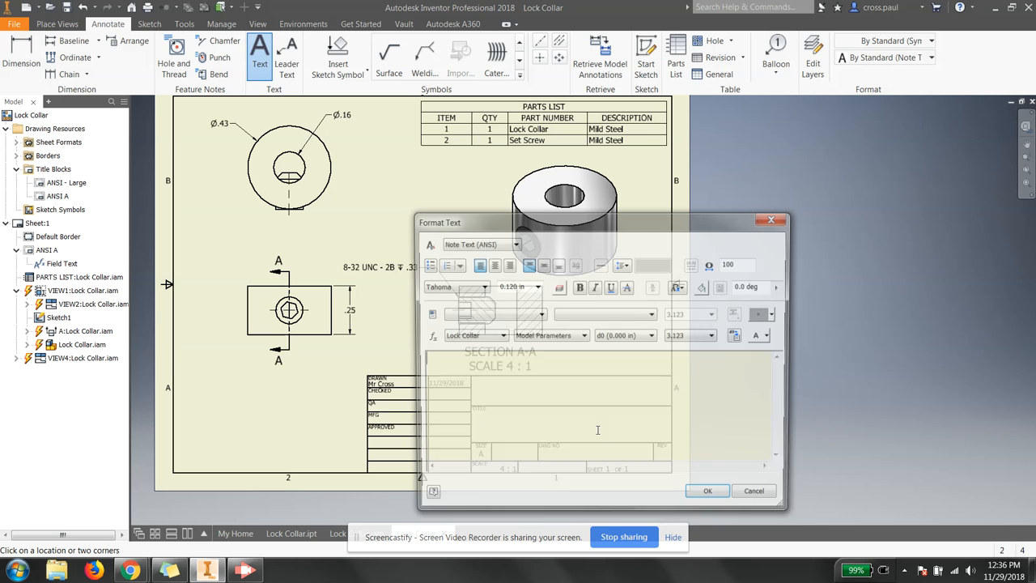
text(Lock Colla)
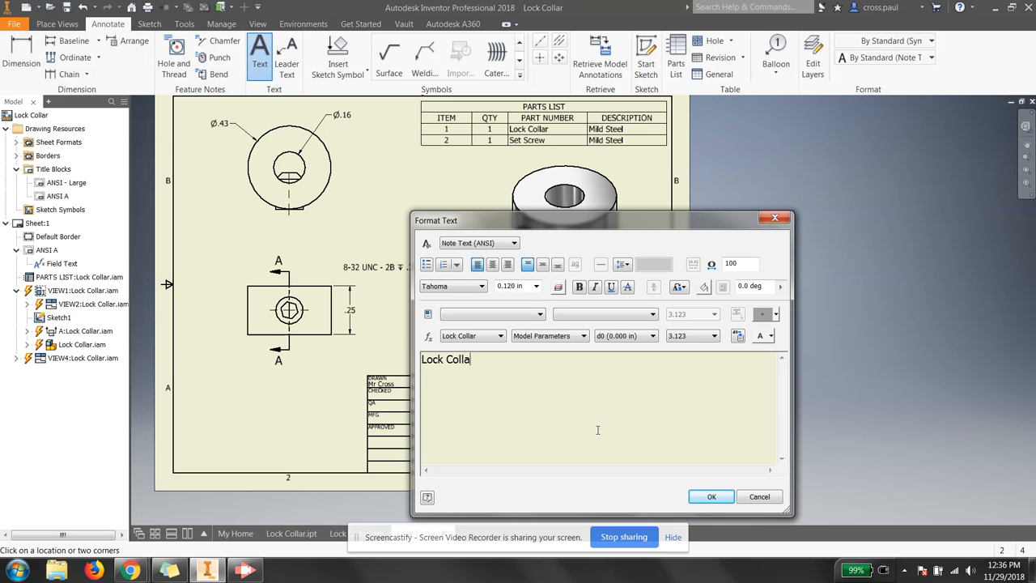
text(r Assembly)
click(717, 496)
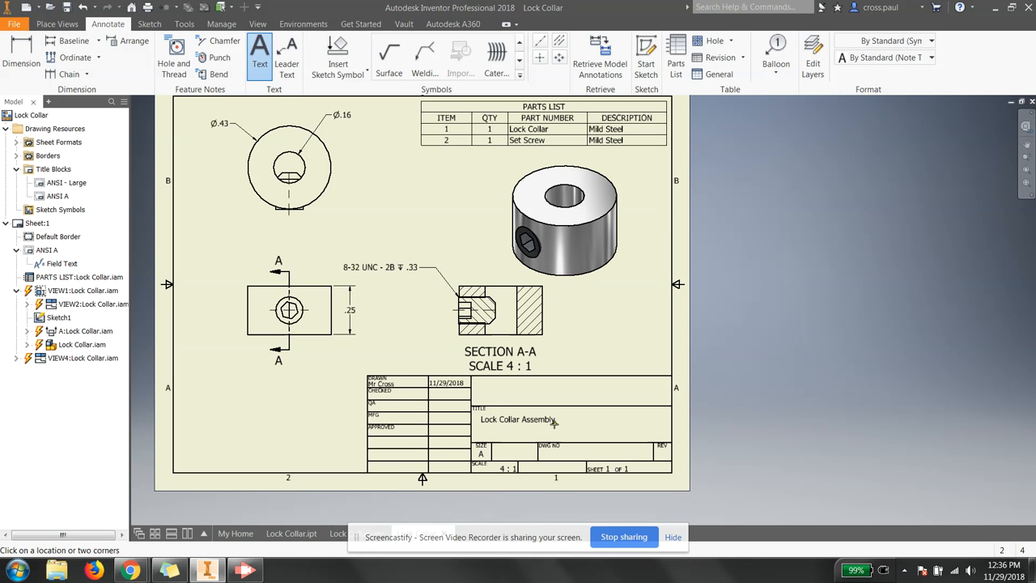
Step: Add the drawing number '2.2.1.A' in the title block's DWG NO field
click(572, 445)
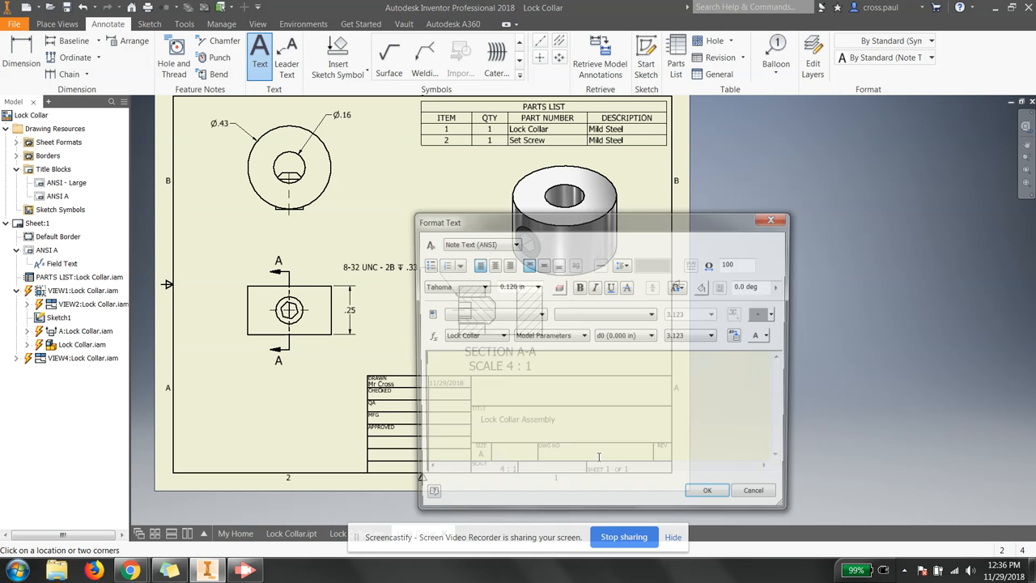
text(2.2.1.A)
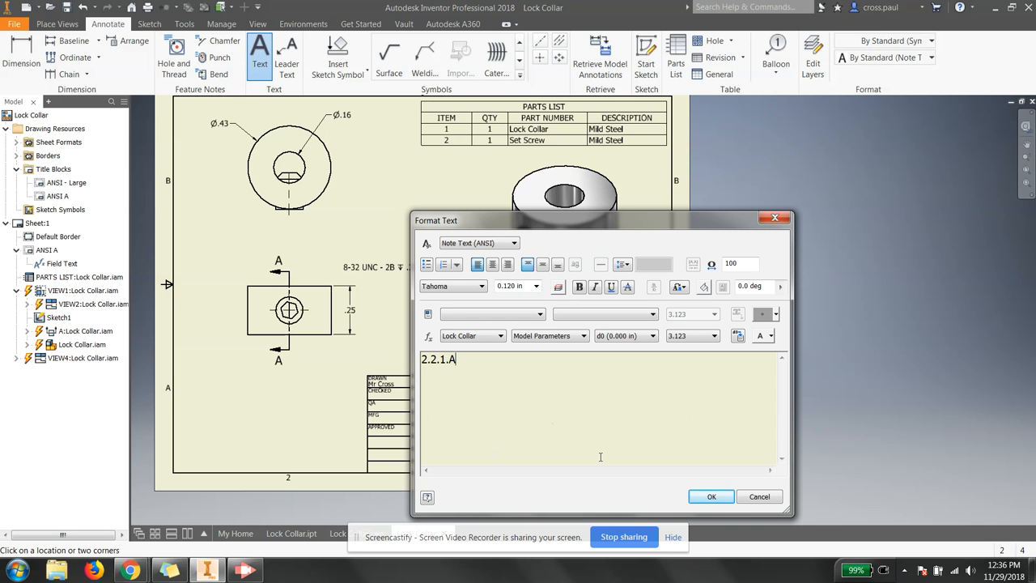
click(710, 496)
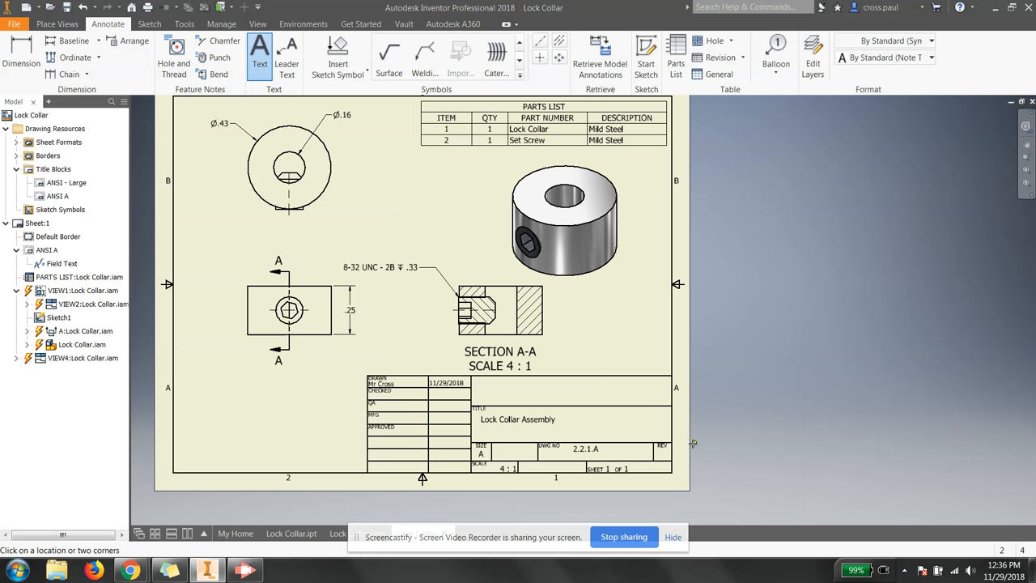
middle_drag(404, 307, 468, 335)
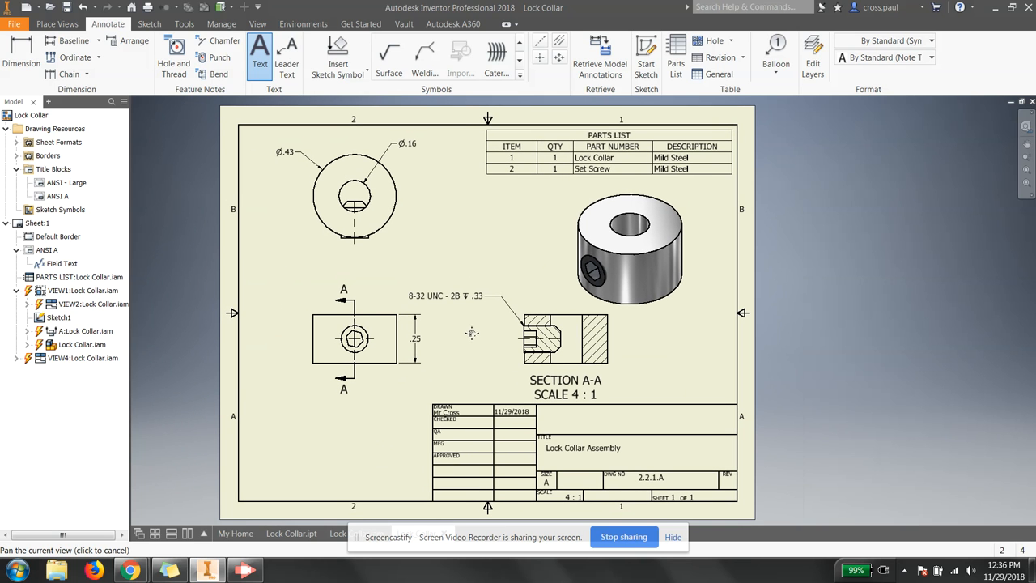
Step: Save the drawing as Lock Collar.idw along with all its dependent files
click(13, 23)
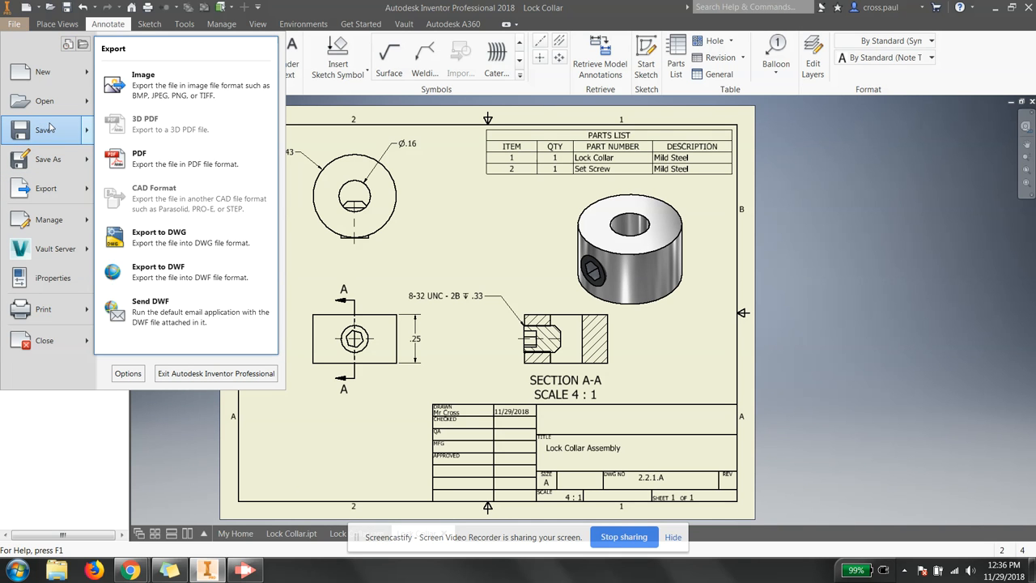
click(47, 130)
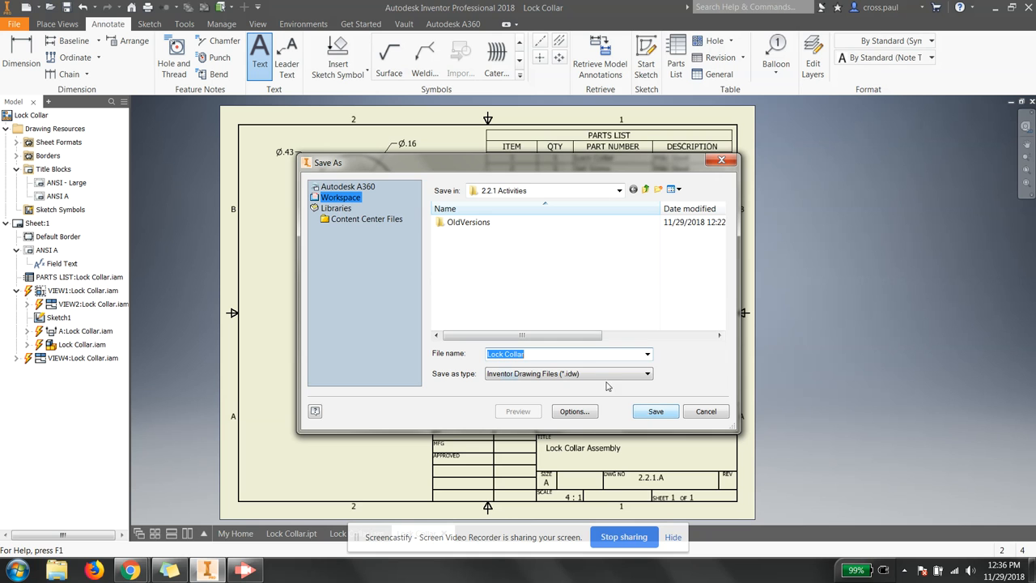
click(654, 412)
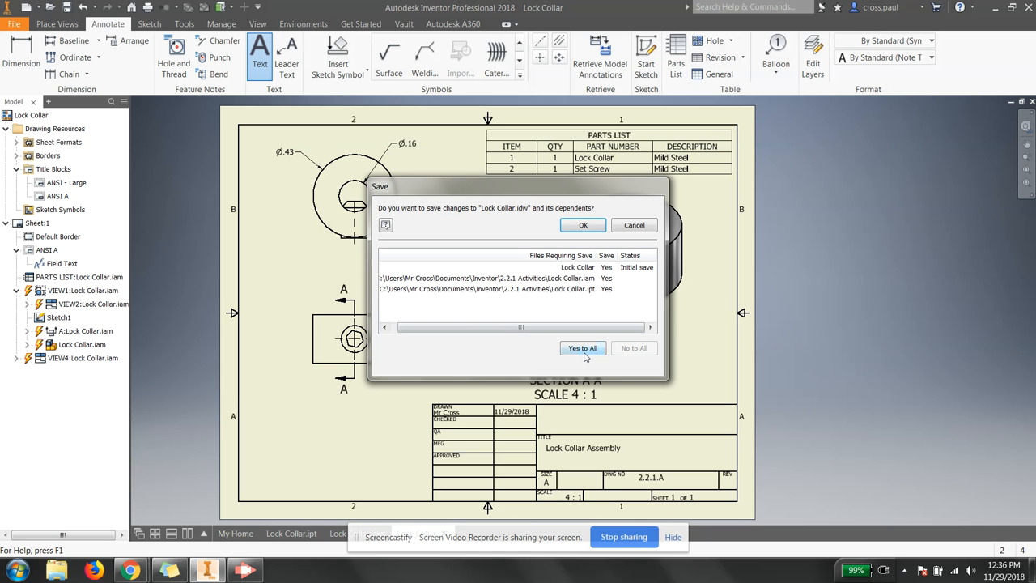
click(583, 348)
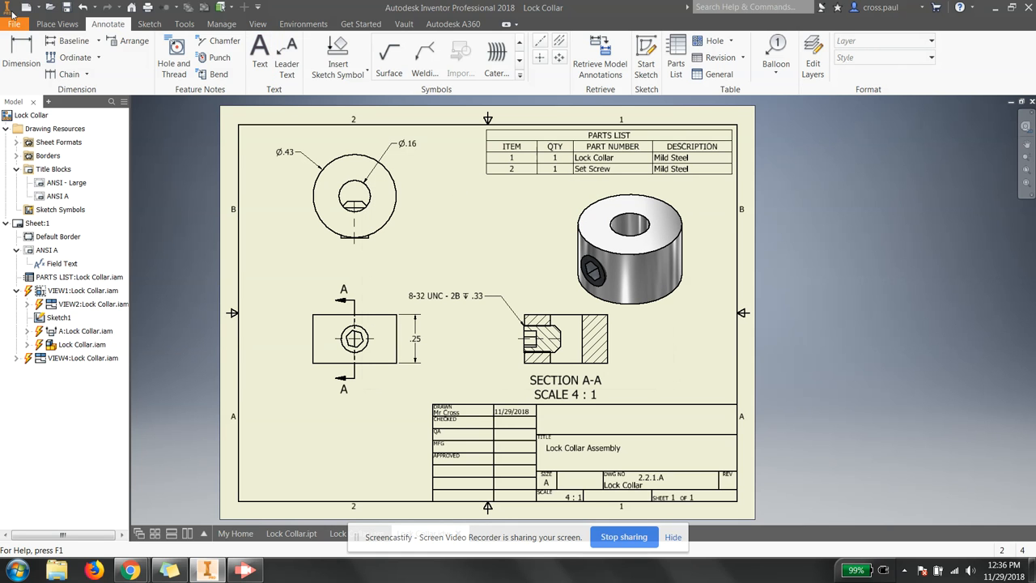
Step: Export the sheet to a PDF named Lock Collar in the 2.2.1 Activities folder
click(18, 25)
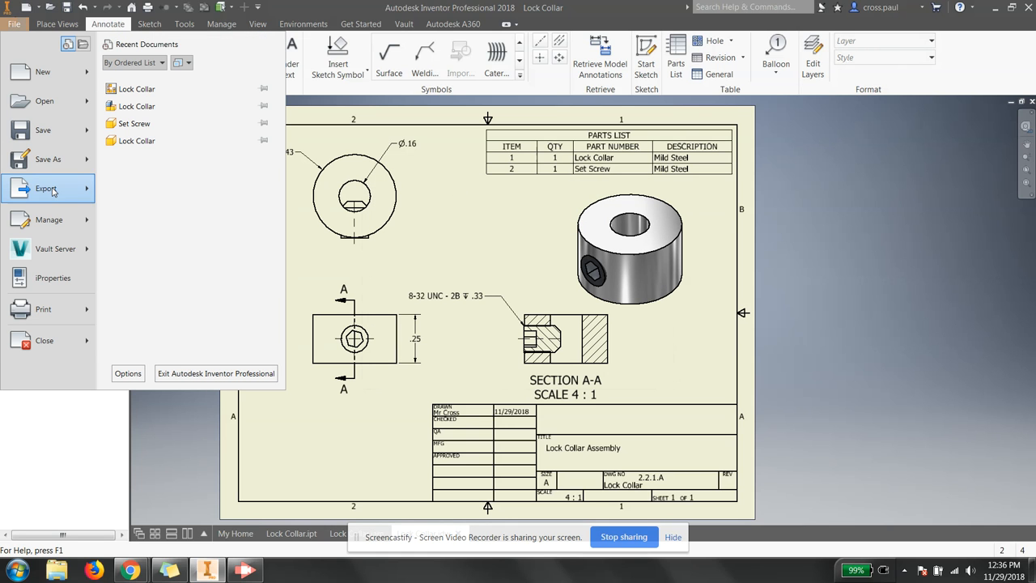
mouse_move(53, 192)
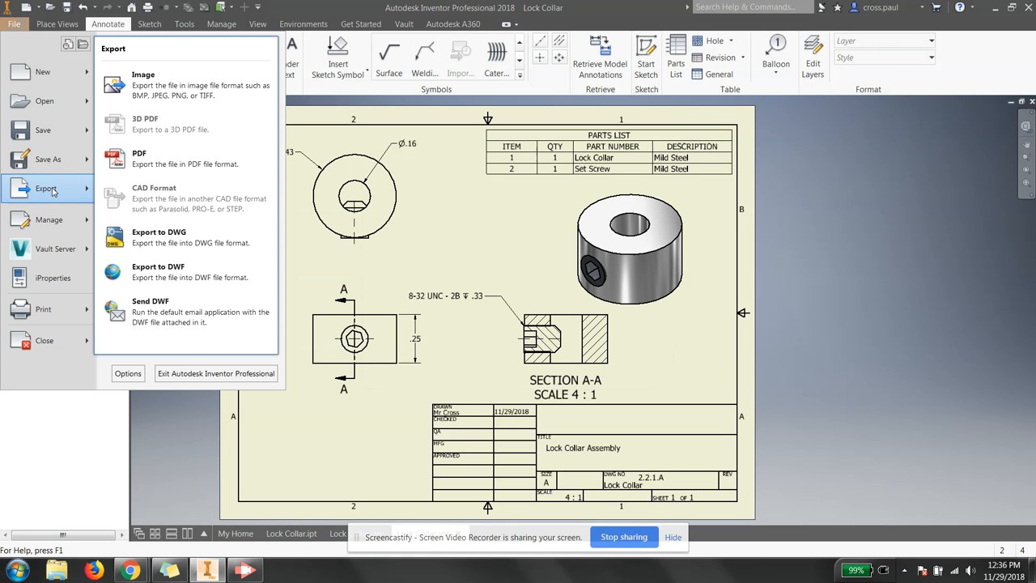
click(158, 162)
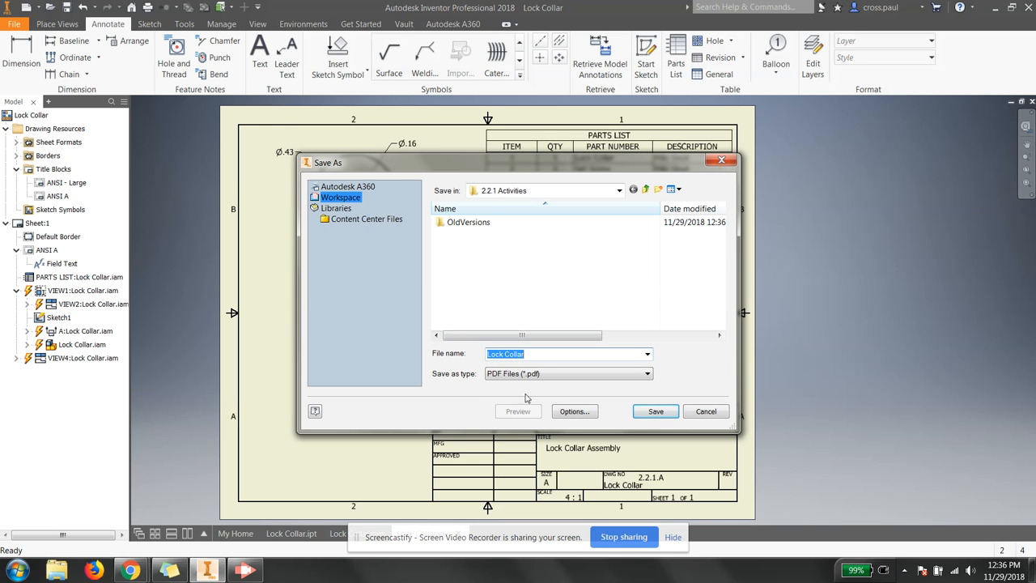
click(656, 411)
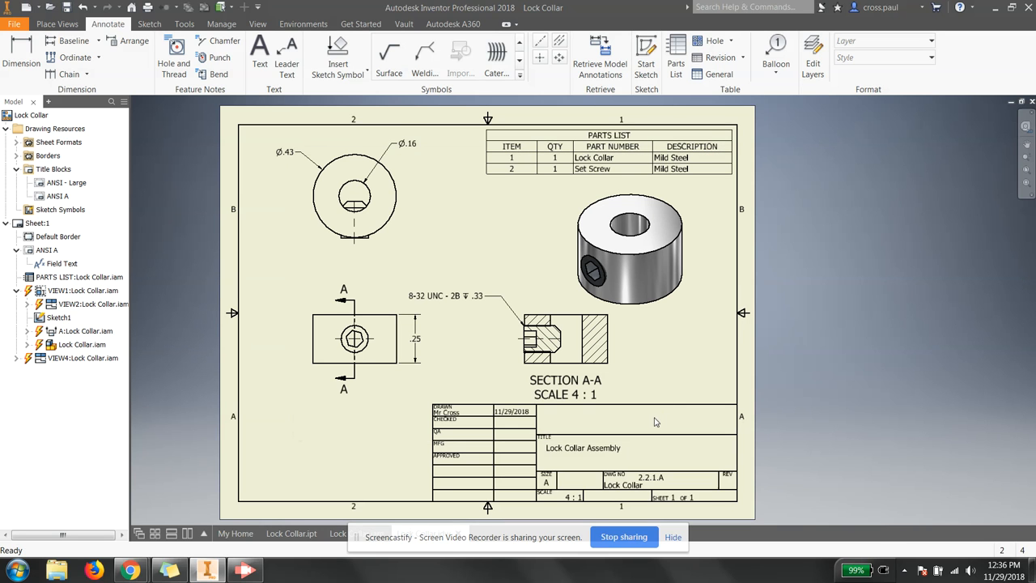